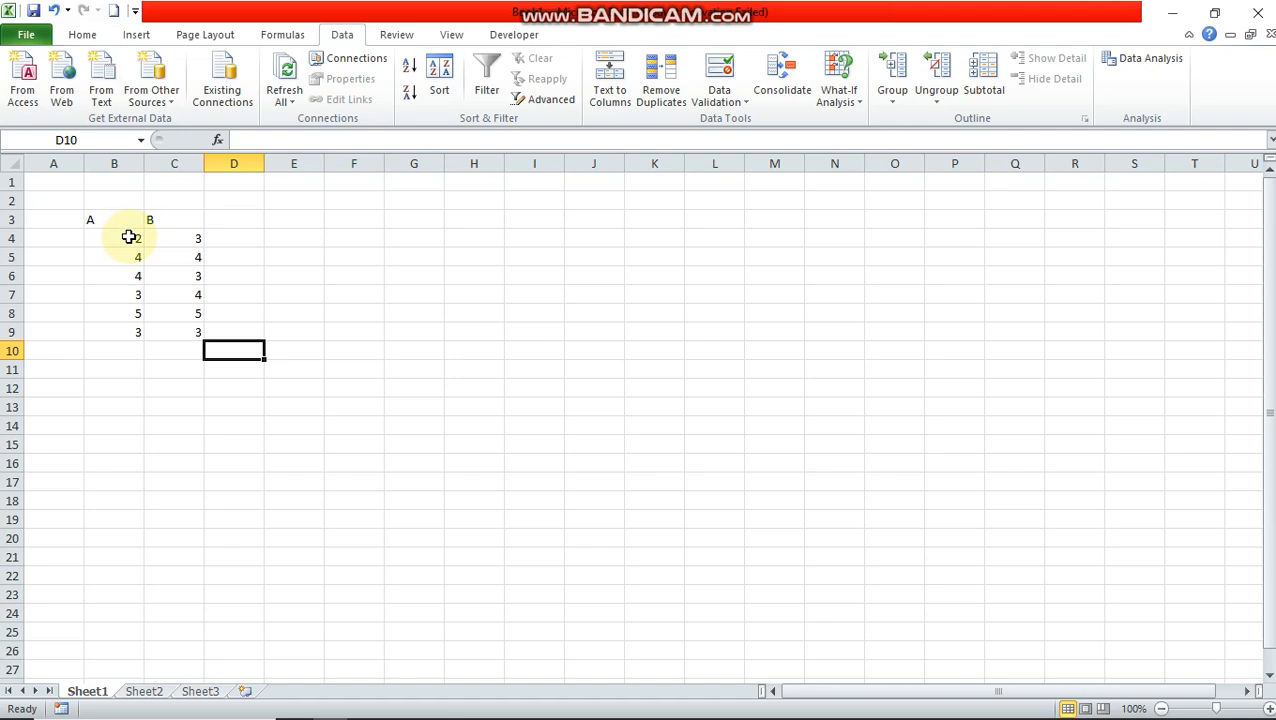
# - Examine the two data groups A and B in cells B3:C9 of Sheet1
pyautogui.moveTo(130, 236); pyautogui.dragTo(145, 330)
pyautogui.click(210, 363)
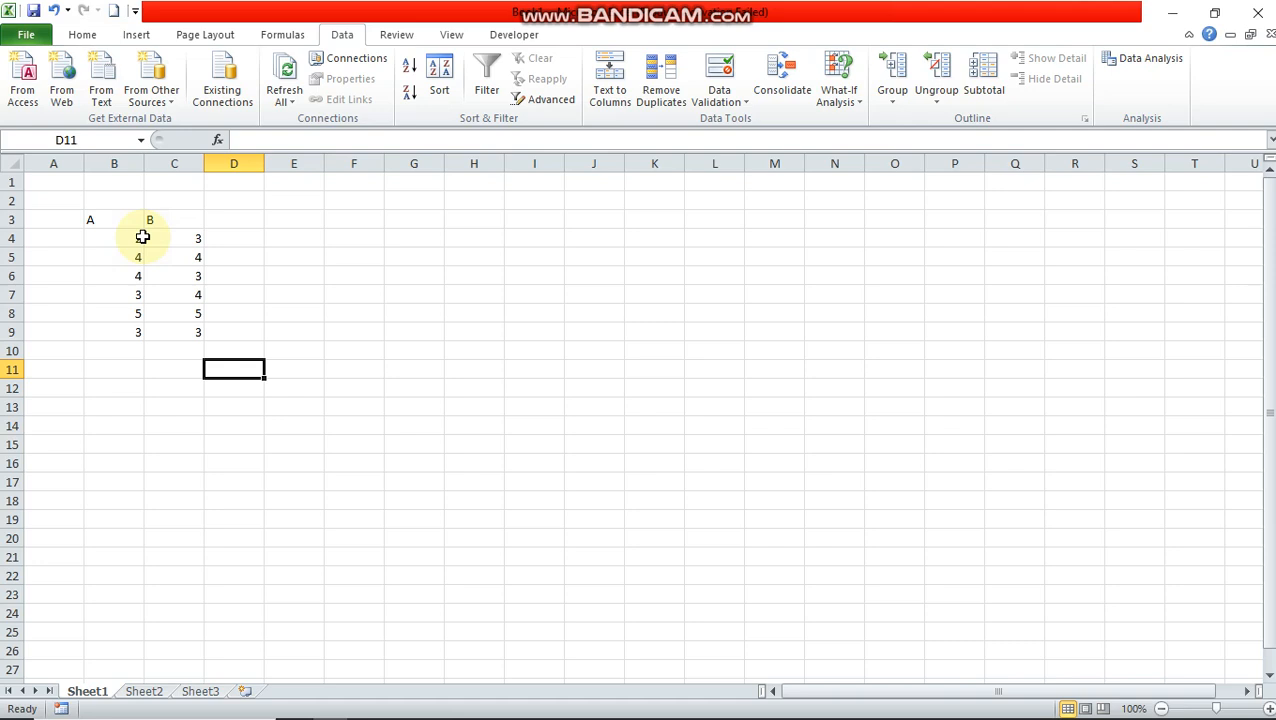
pyautogui.moveTo(120, 237); pyautogui.dragTo(159, 322)
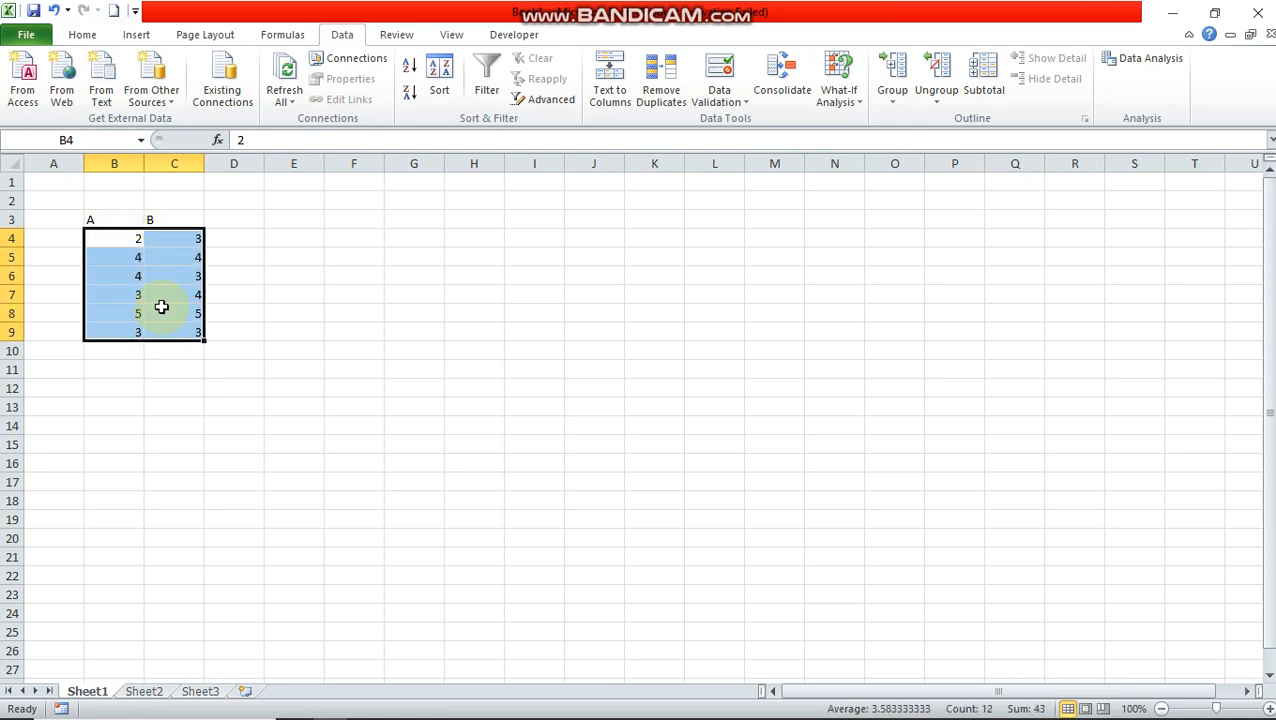
pyautogui.click(245, 221)
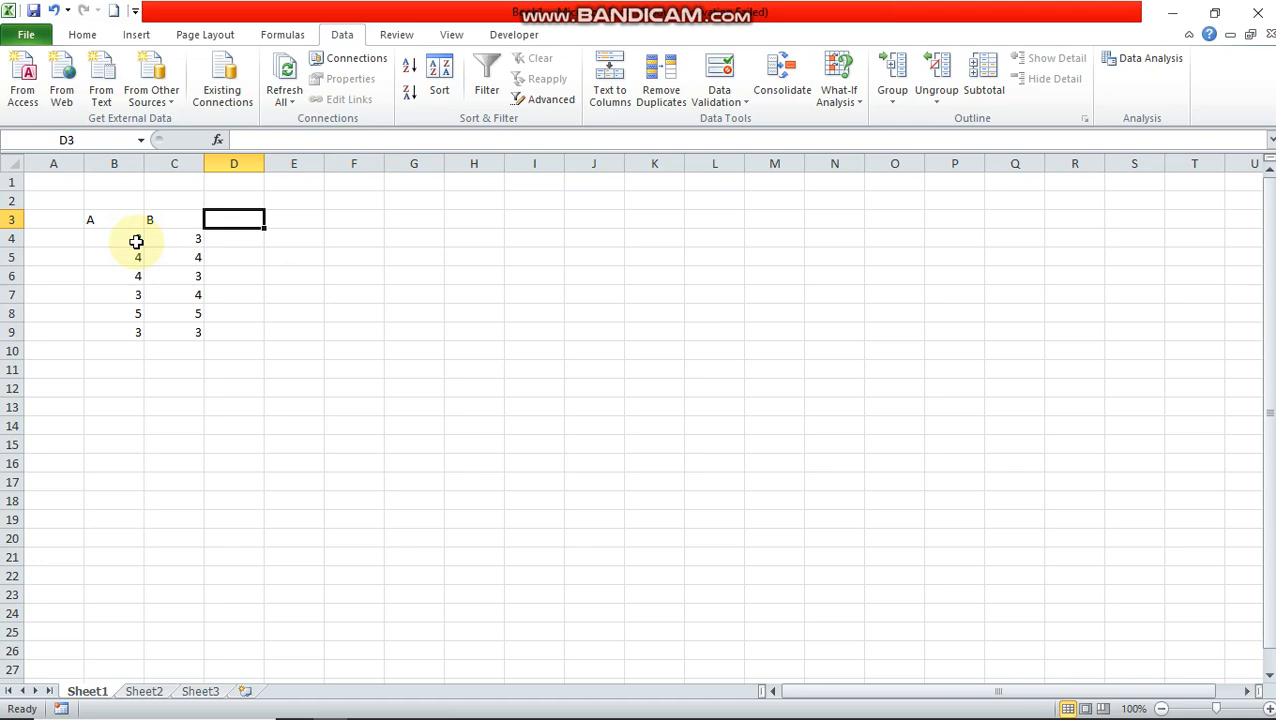
pyautogui.moveTo(139, 237); pyautogui.dragTo(127, 333)
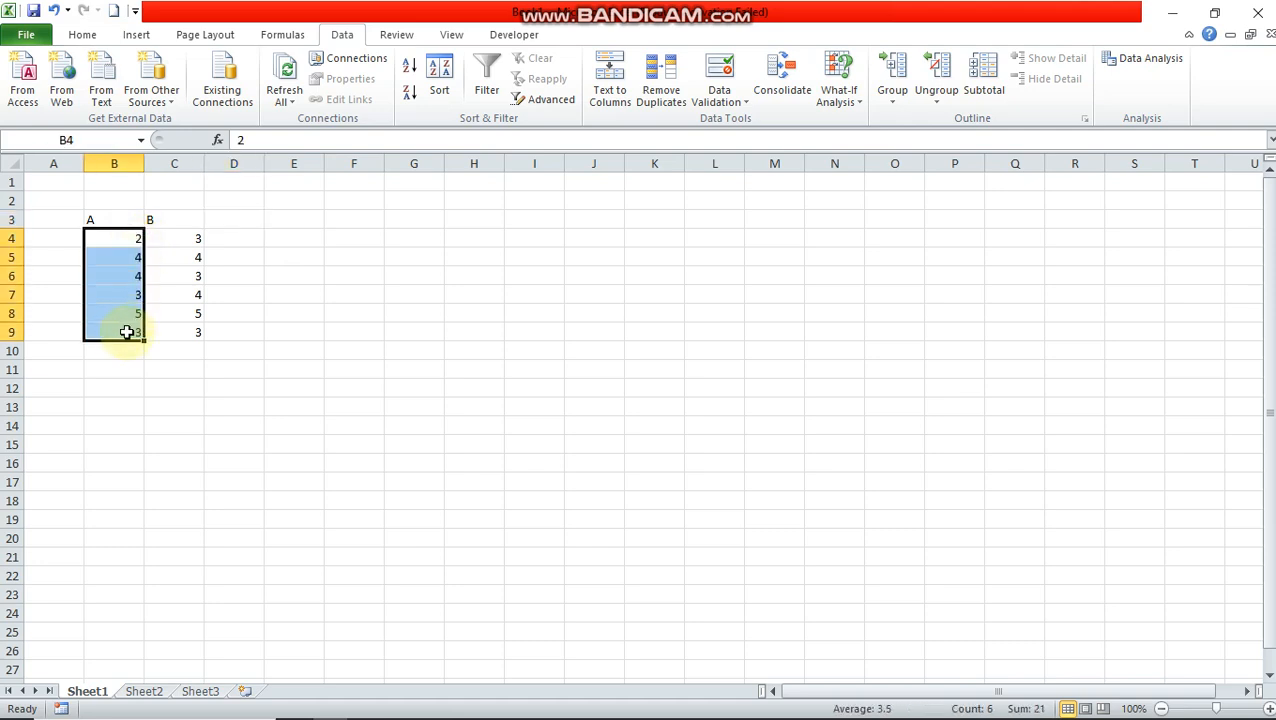
pyautogui.click(176, 235)
pyautogui.moveTo(176, 235); pyautogui.dragTo(177, 313)
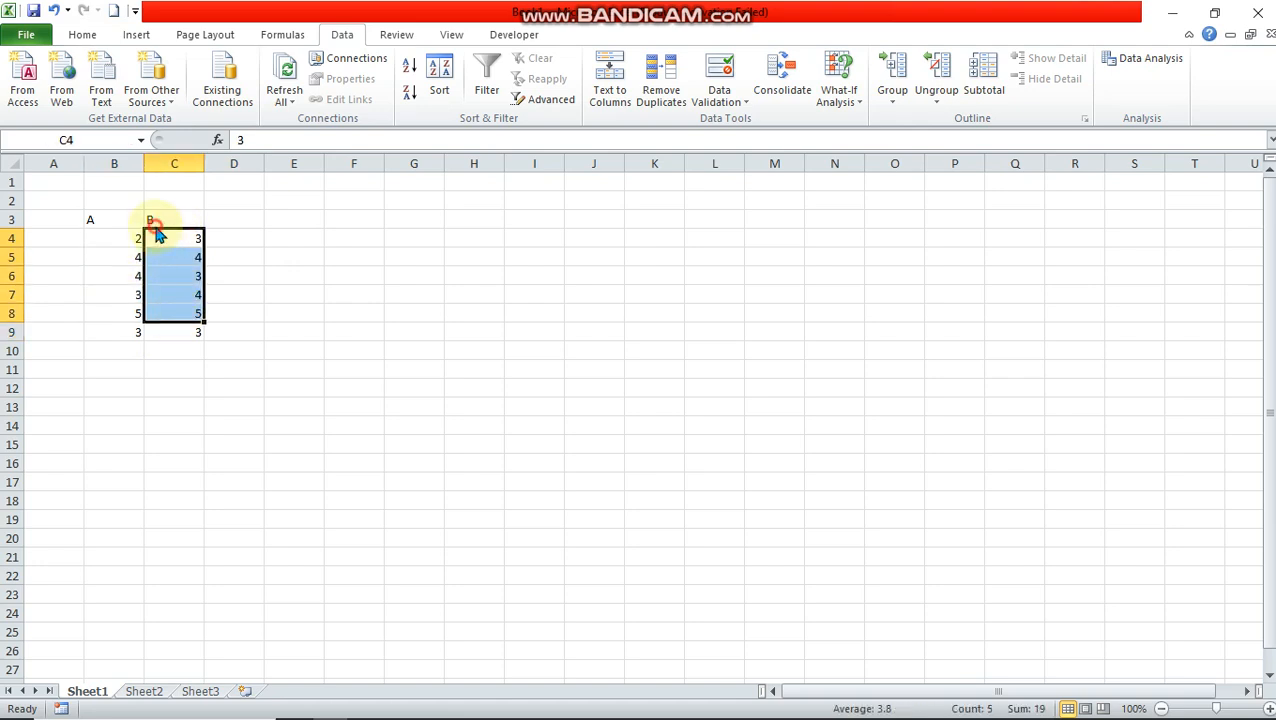
pyautogui.click(114, 218)
pyautogui.click(160, 218)
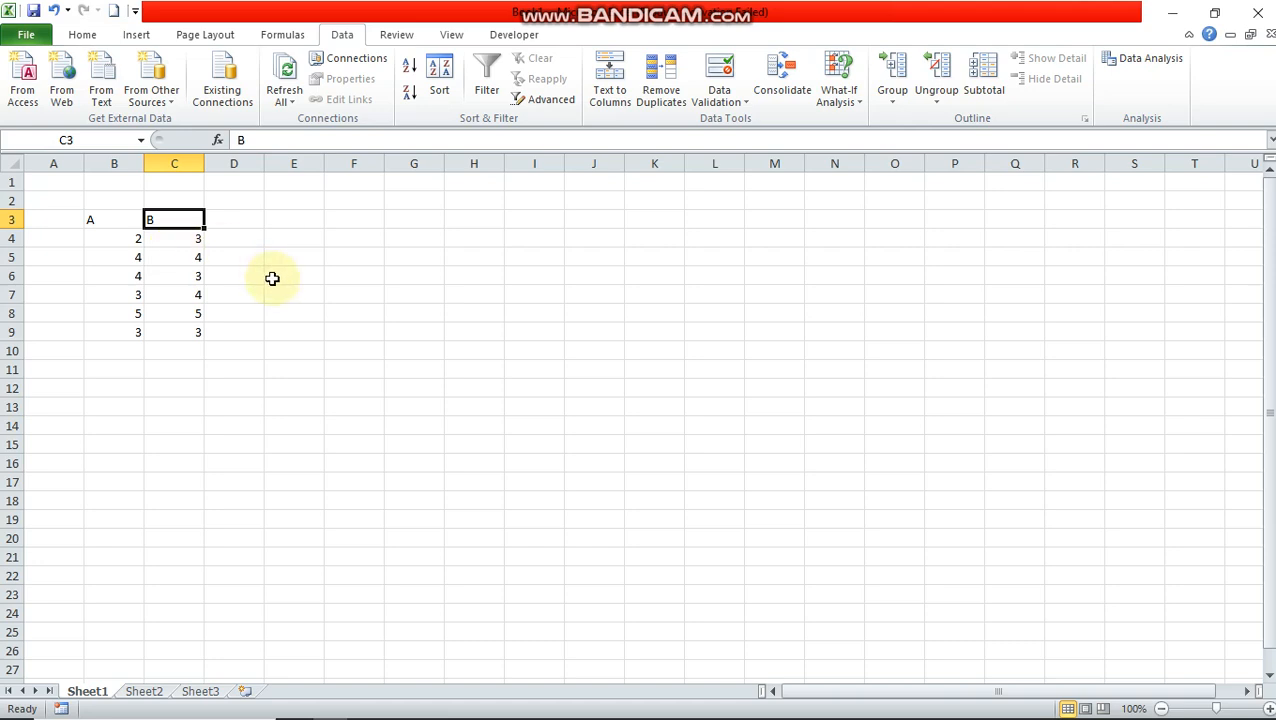
pyautogui.click(232, 277)
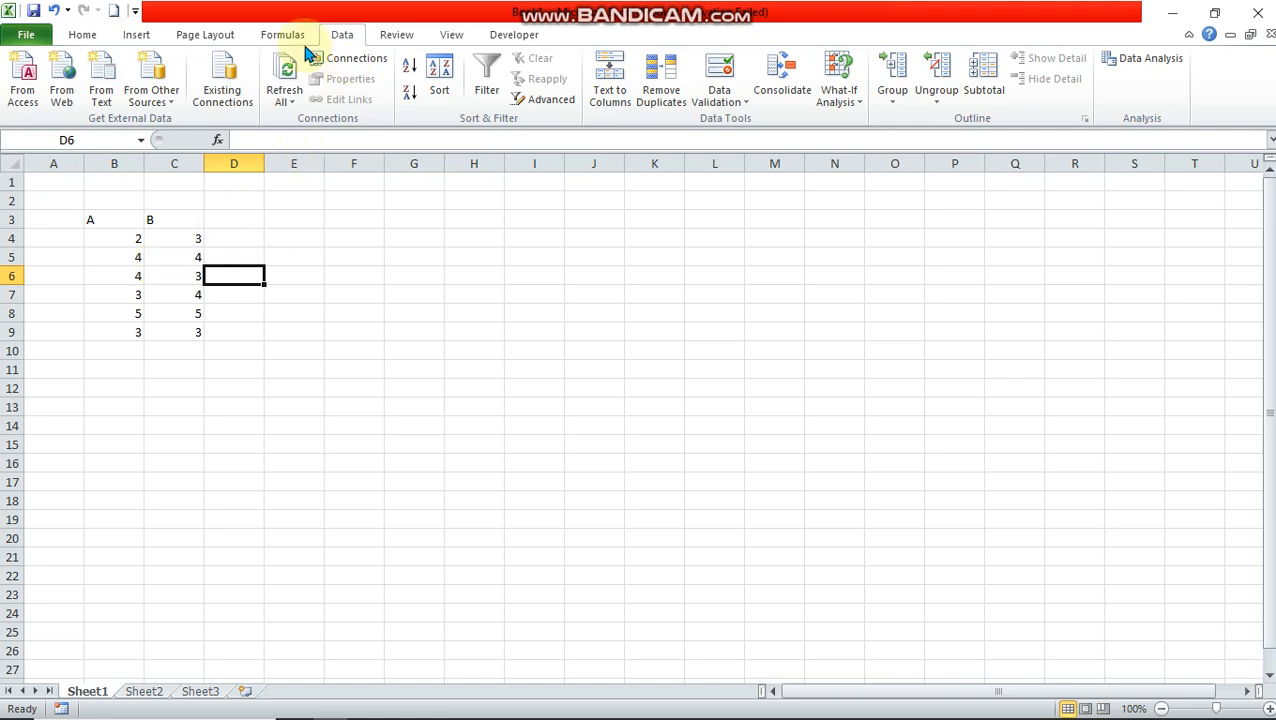
pyautogui.click(154, 219)
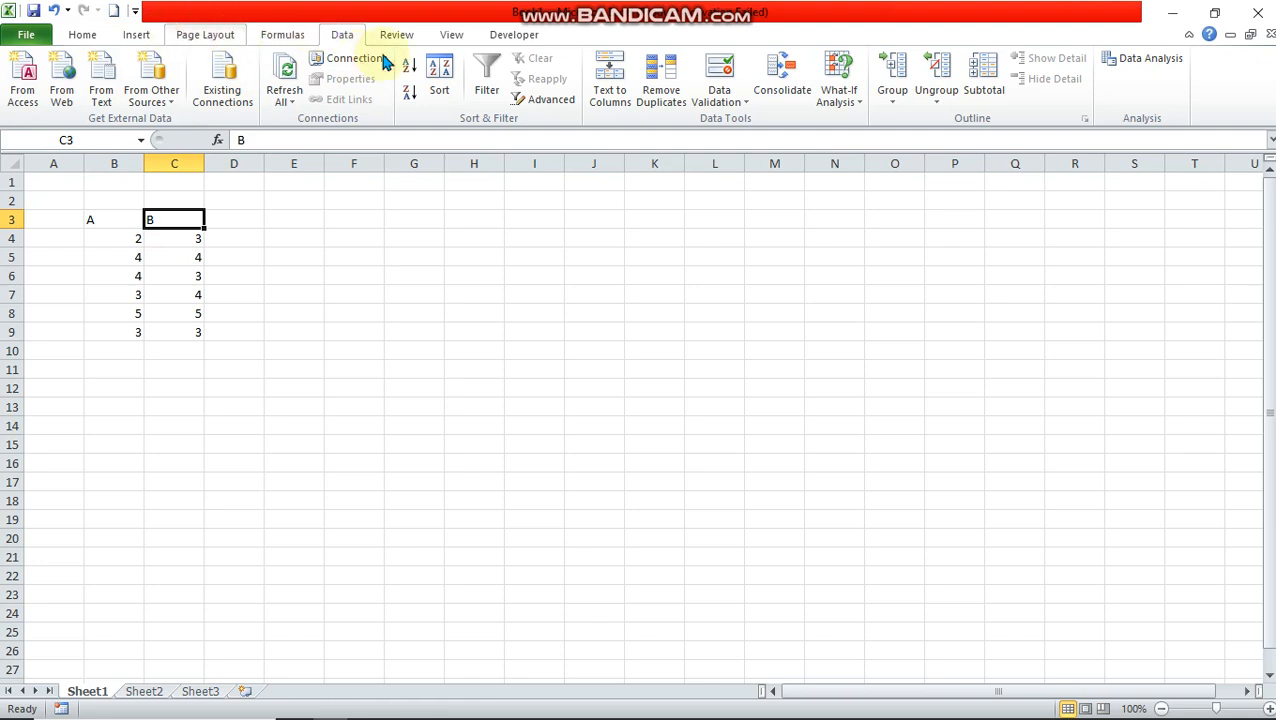
# - Open the Anova: Single Factor tool from the data analysis tools
pyautogui.scroll(2, 355, 50)
pyautogui.click(338, 36)
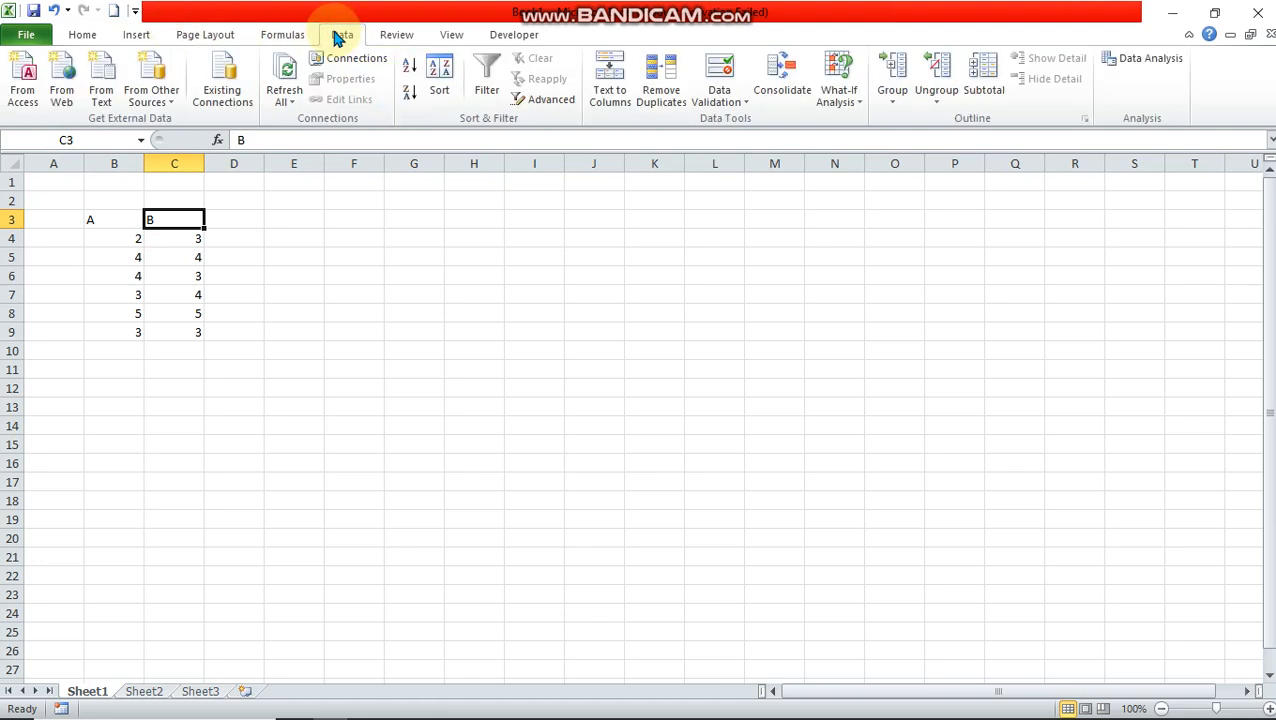
pyautogui.click(1156, 62)
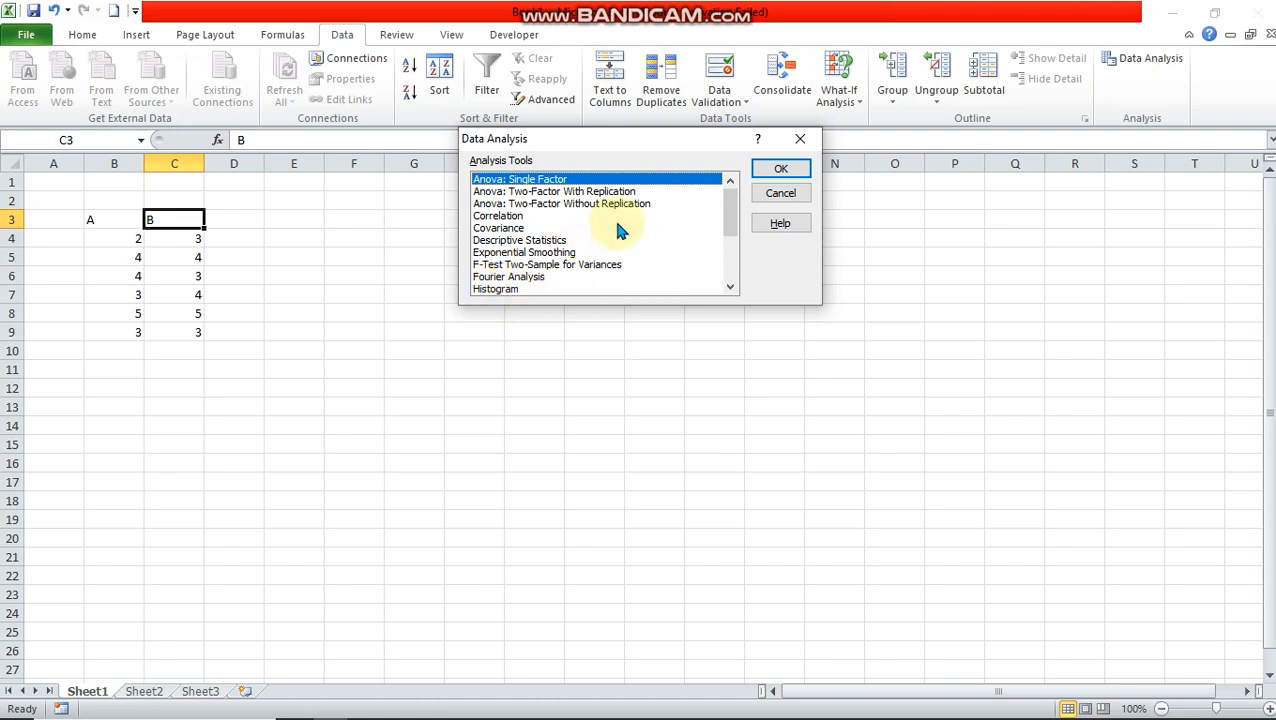
pyautogui.moveTo(729, 222)
pyautogui.mouseDown()
pyautogui.moveTo(732, 246)
pyautogui.moveTo(732, 210)
pyautogui.mouseUp()
pyautogui.click(568, 204)
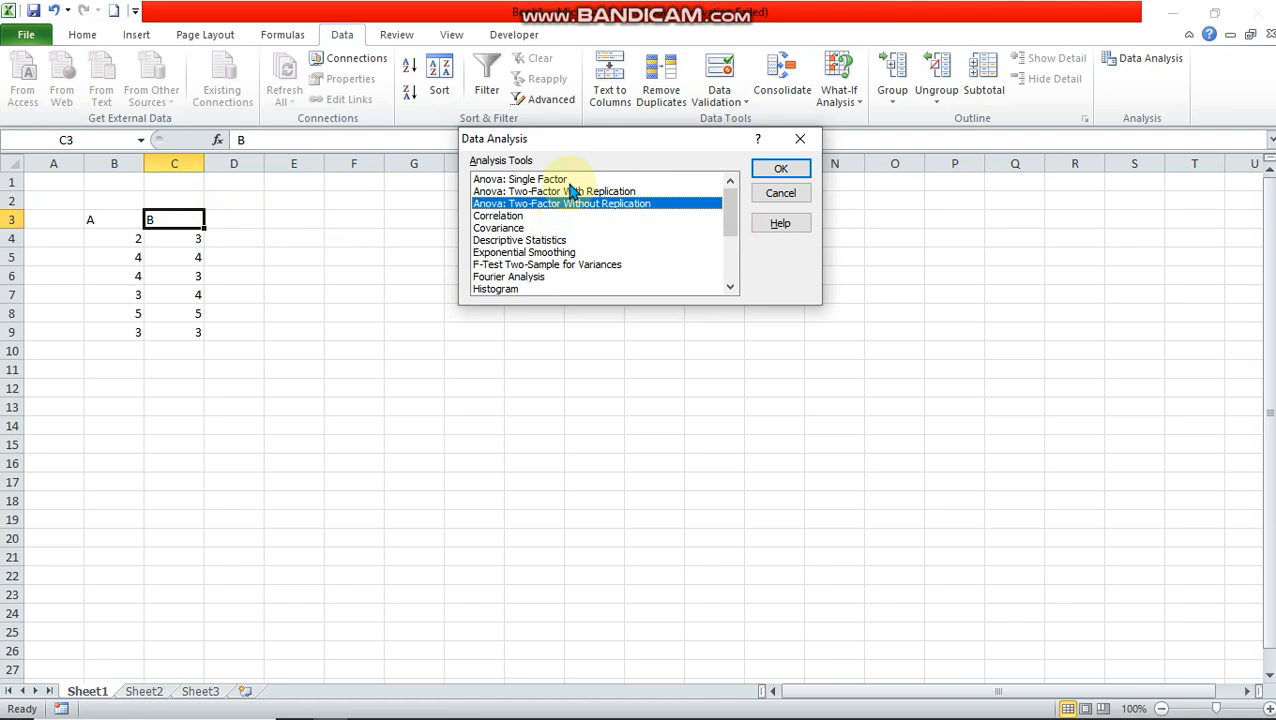
pyautogui.click(575, 180)
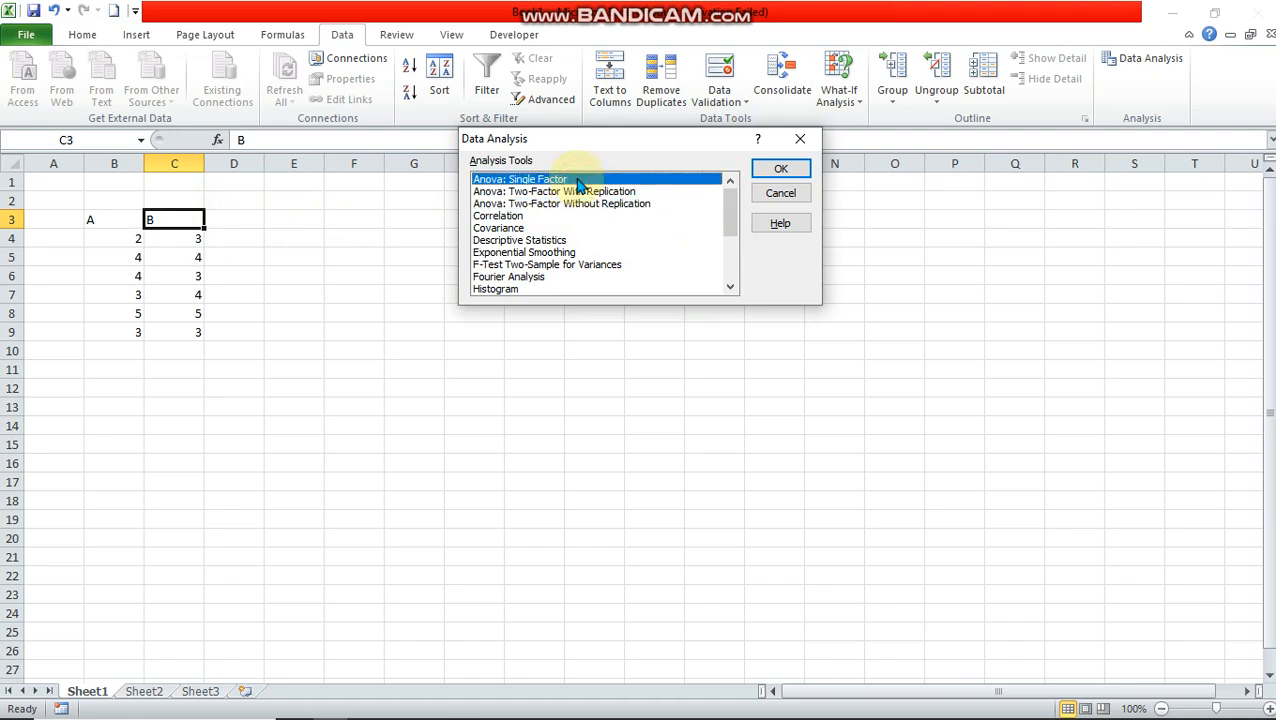
pyautogui.click(781, 170)
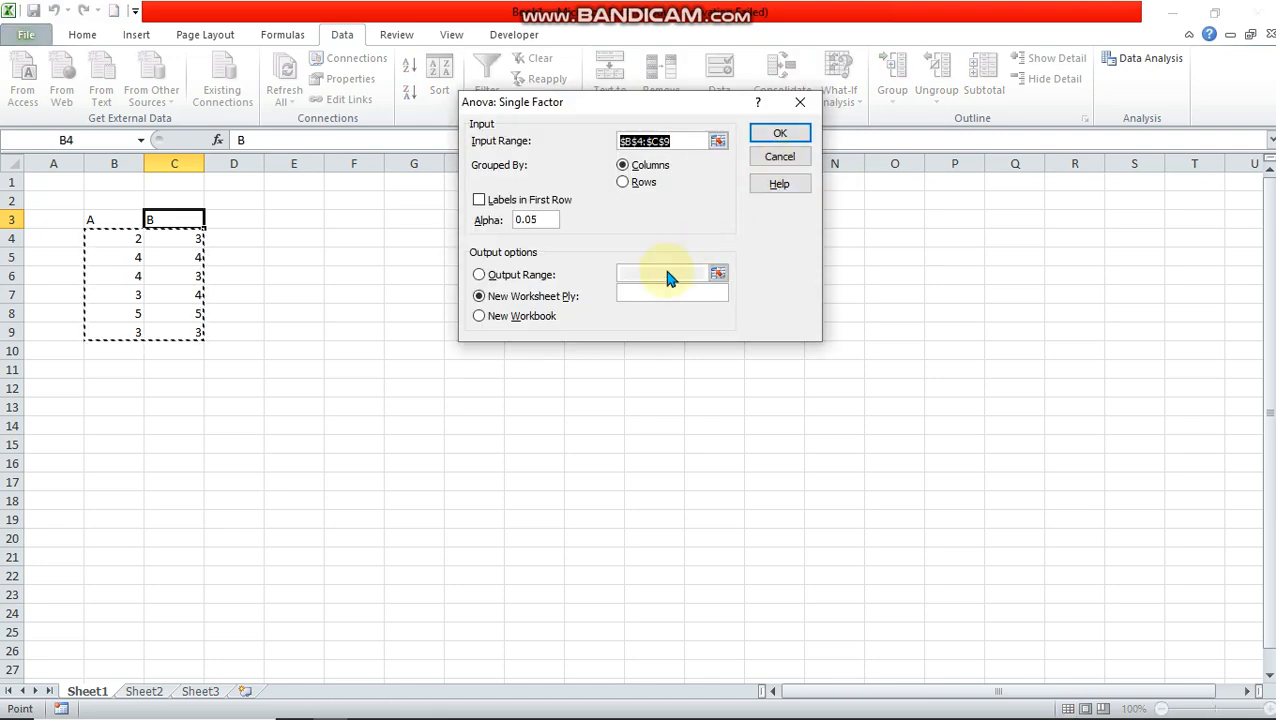
# - Run the single-factor ANOVA on range B4:C9, grouped by columns with alpha 0.05, and output to a new worksheet
pyautogui.click(550, 410)
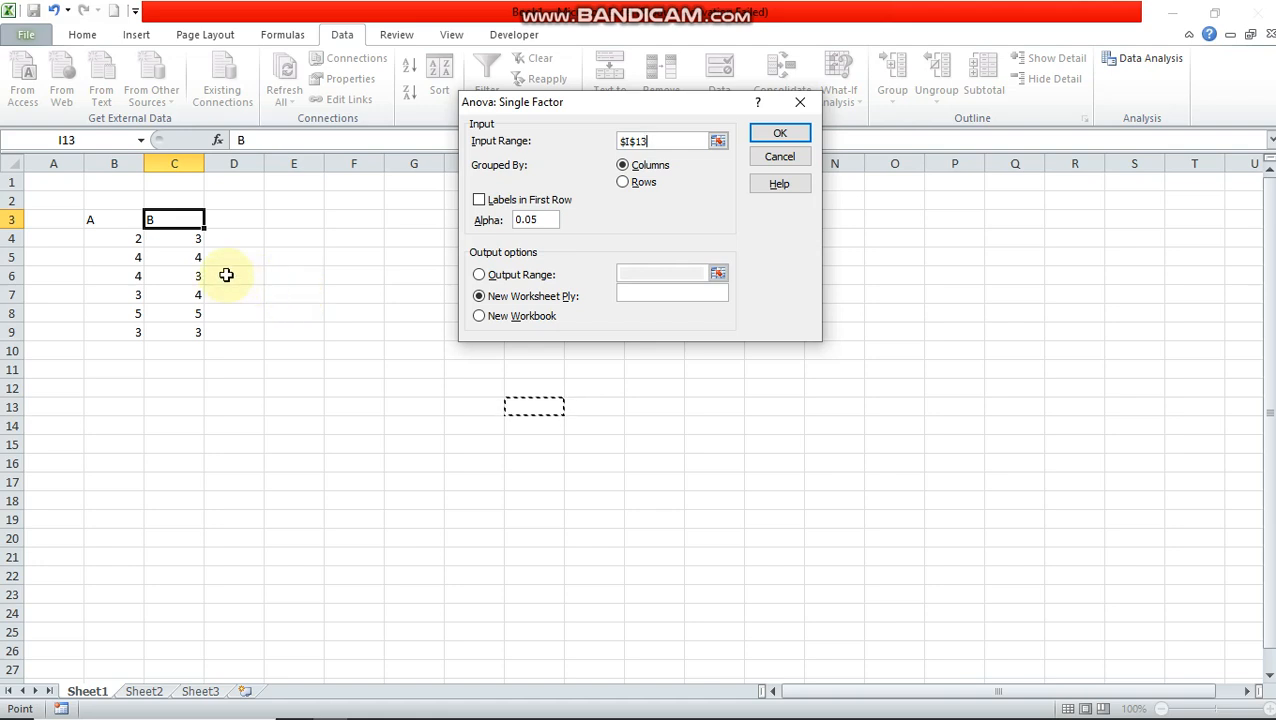
pyautogui.moveTo(104, 236); pyautogui.dragTo(162, 322)
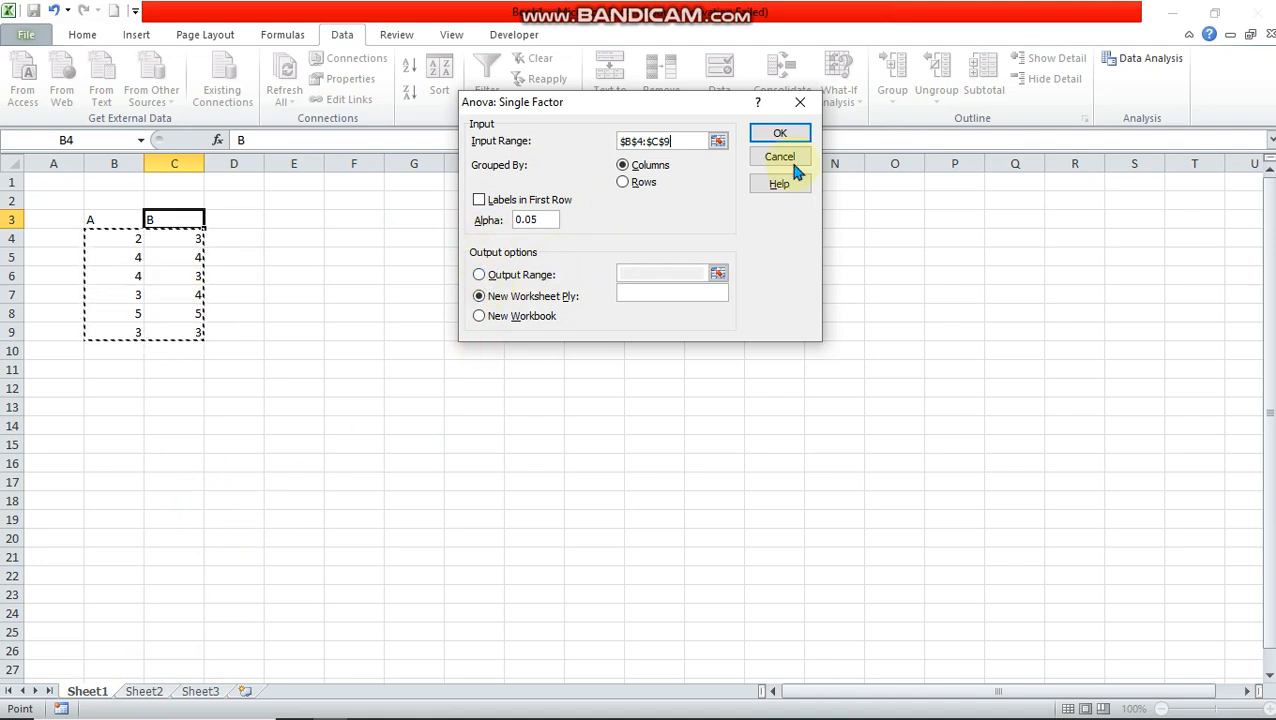
pyautogui.click(782, 134)
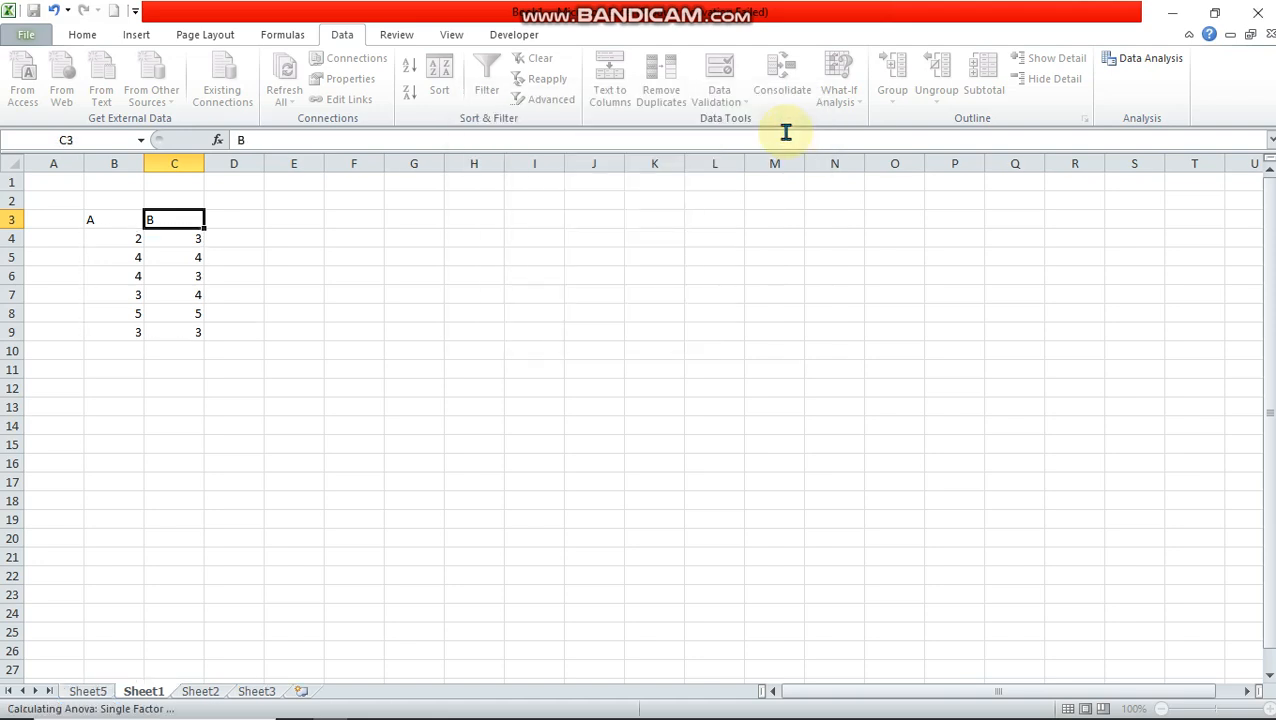
# - Compare the summary table on the ANOVA results sheet with the source data on Sheet1
pyautogui.click(524, 336)
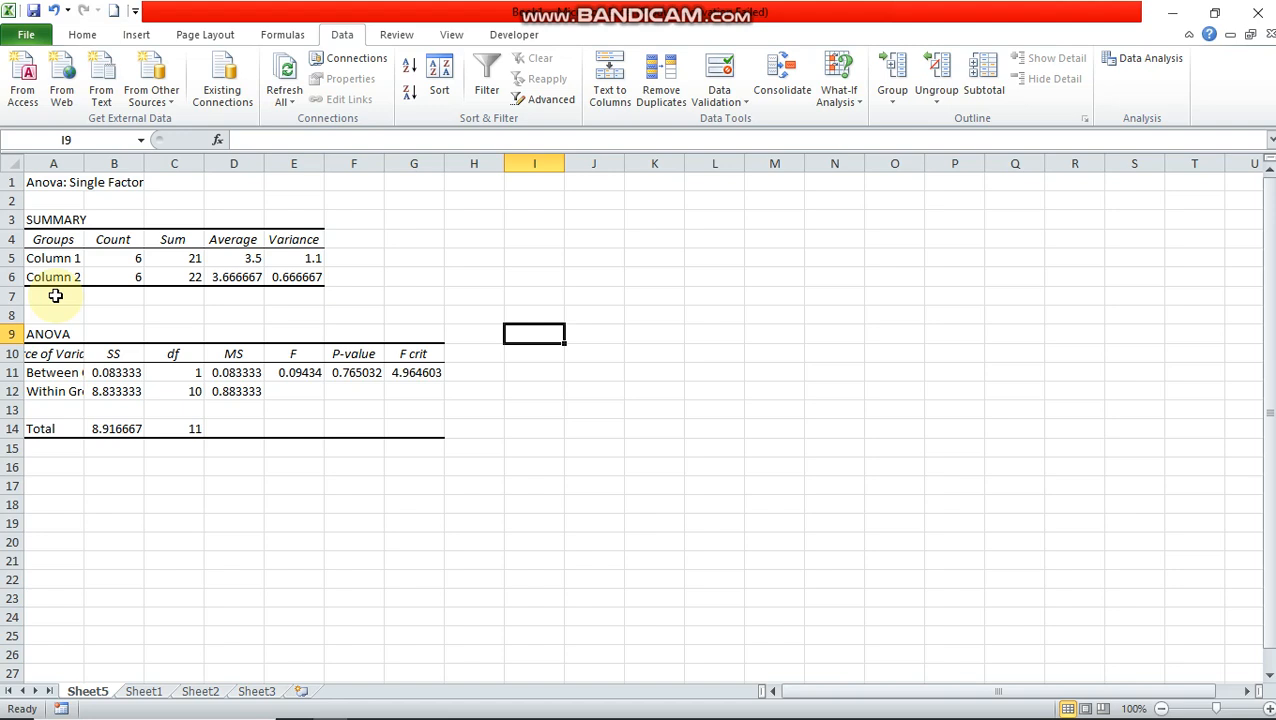
pyautogui.click(33, 183)
pyautogui.moveTo(33, 183); pyautogui.dragTo(108, 195)
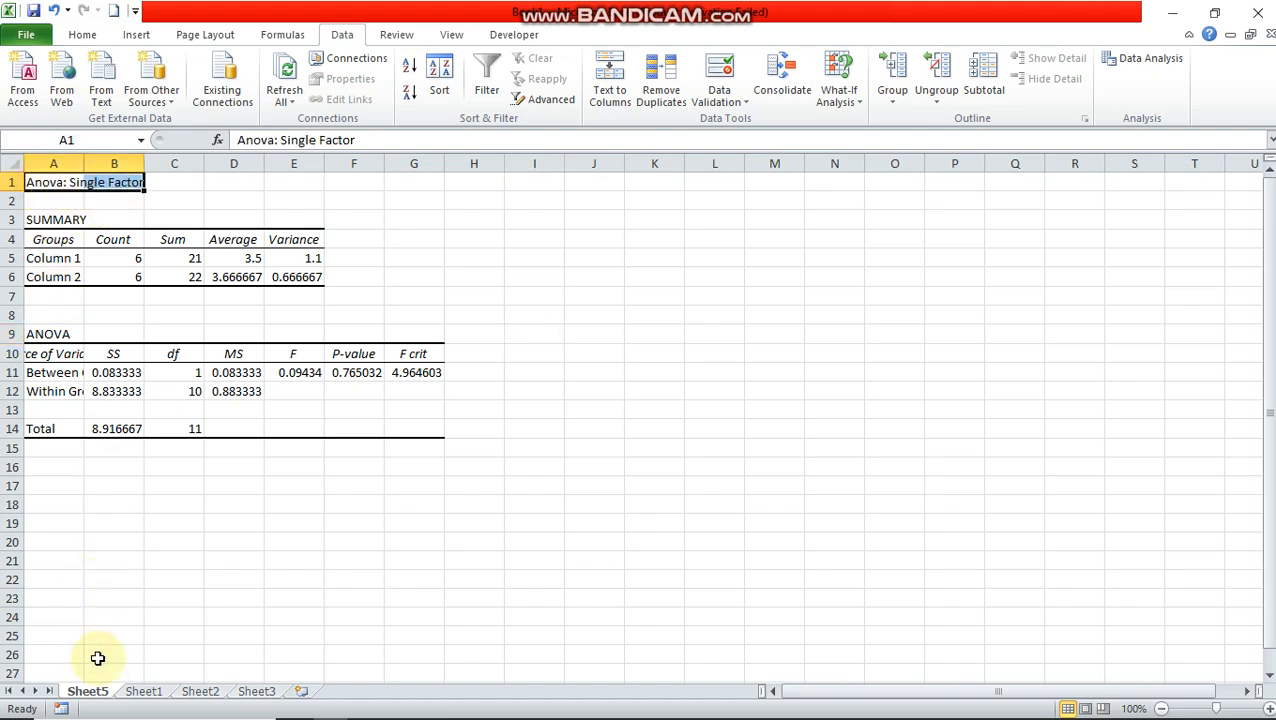
pyautogui.click(143, 693)
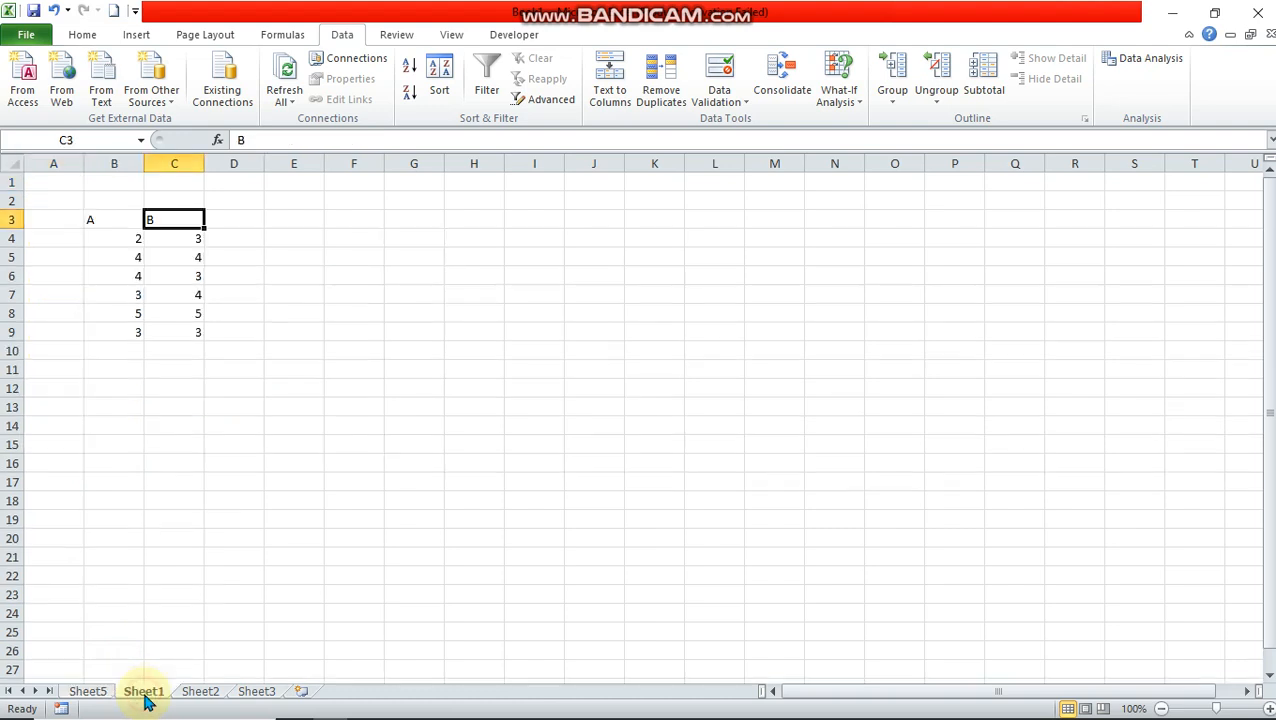
pyautogui.click(92, 693)
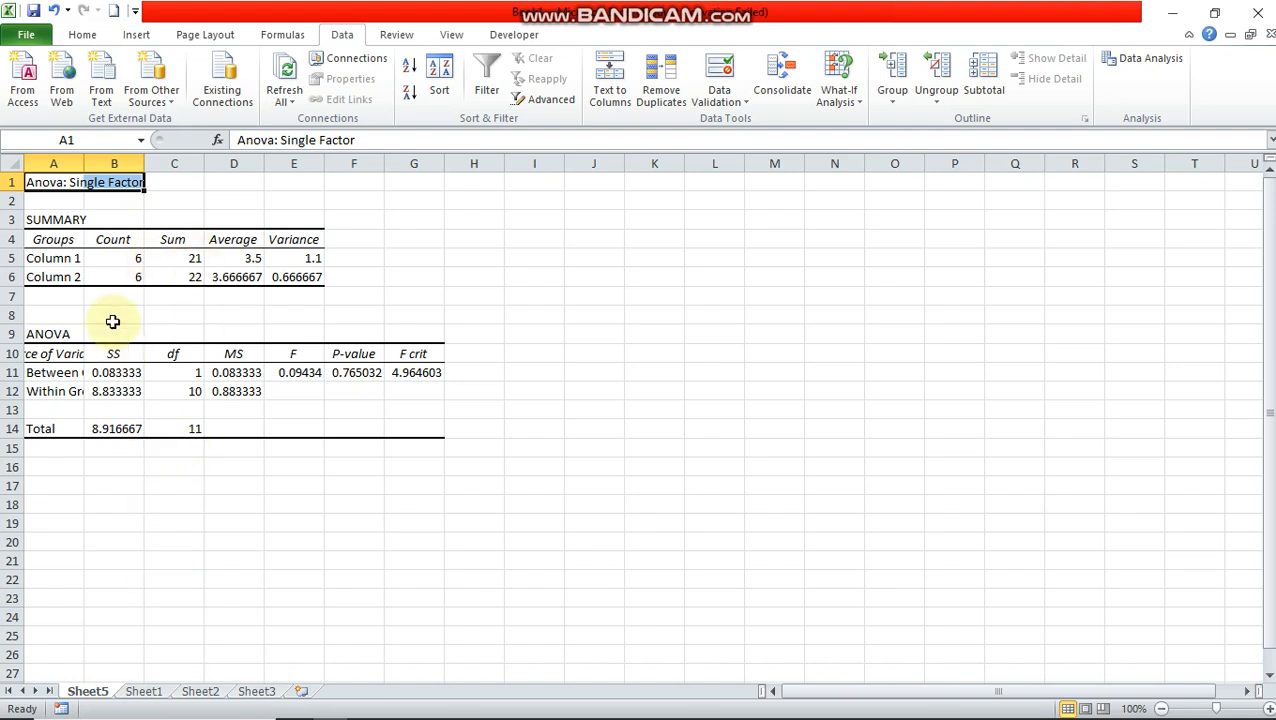
pyautogui.click(143, 690)
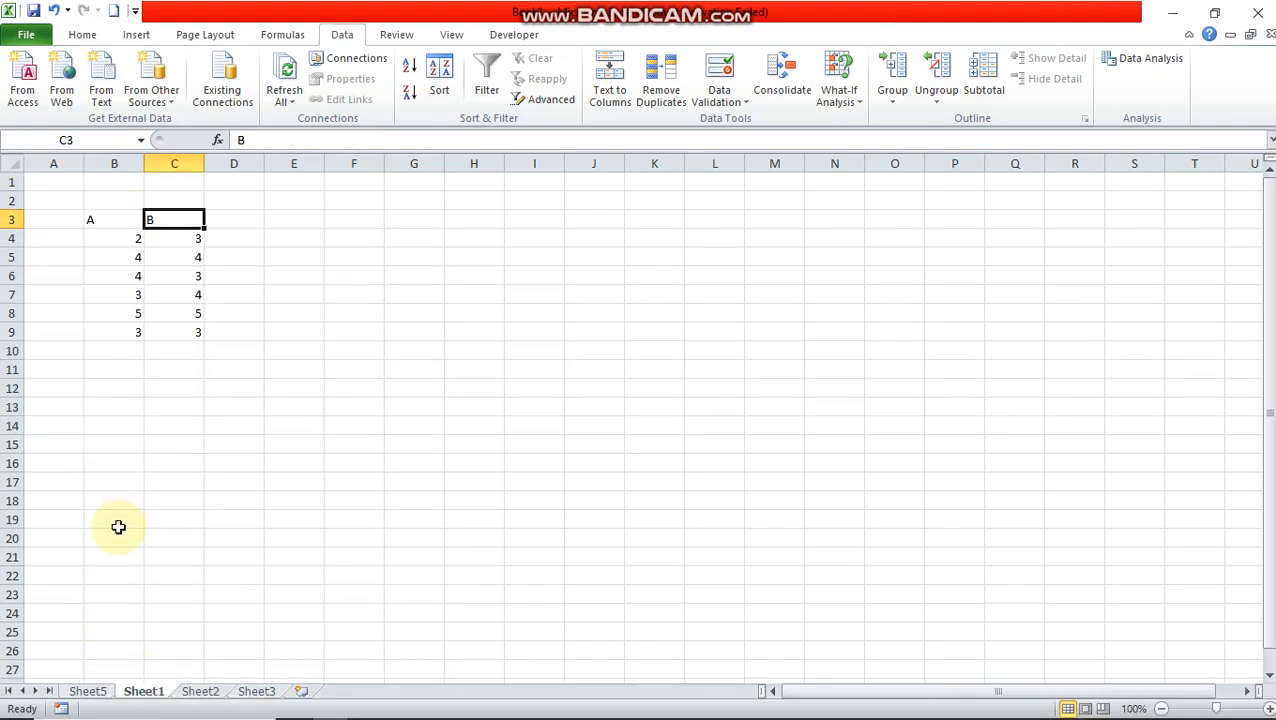
pyautogui.click(88, 691)
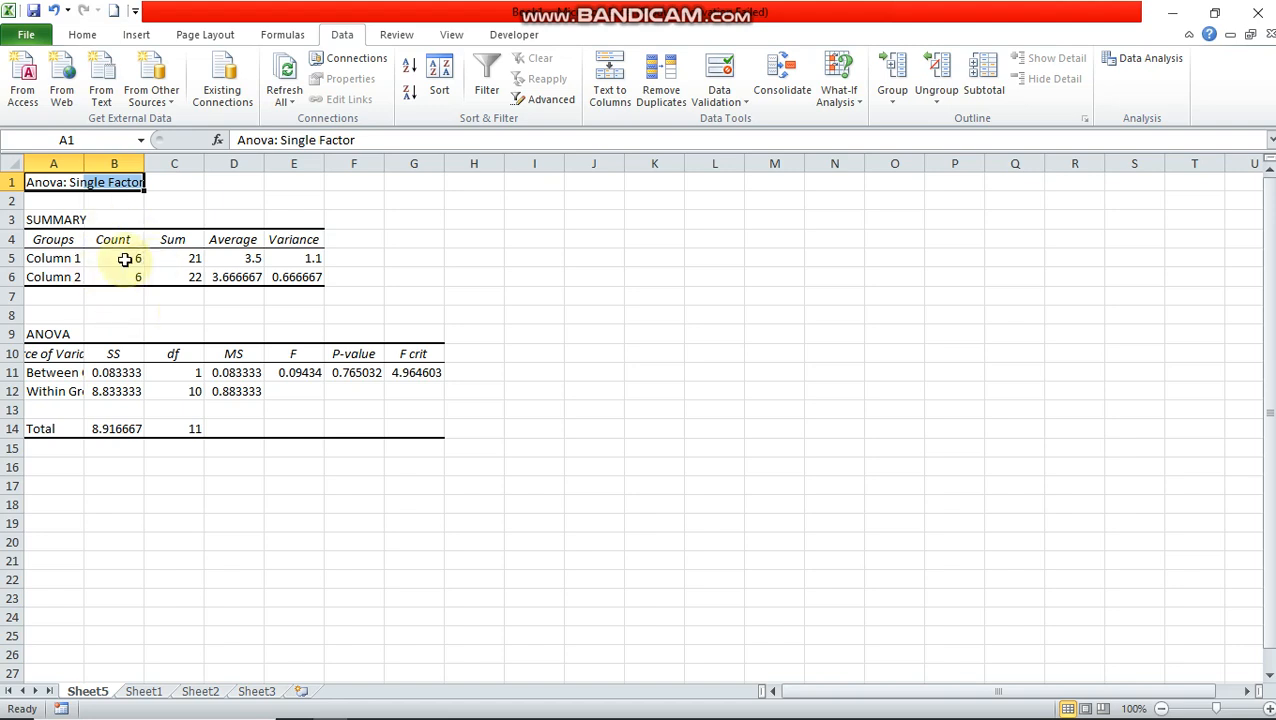
pyautogui.click(143, 692)
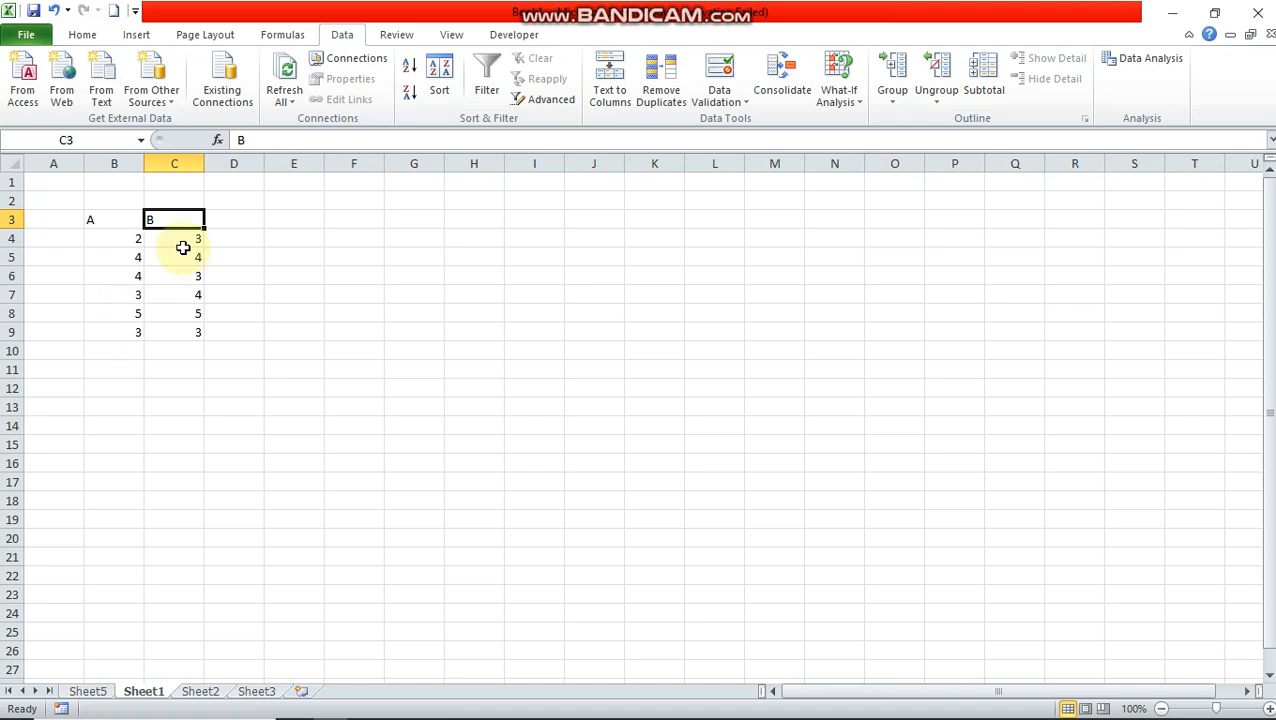
pyautogui.click(90, 691)
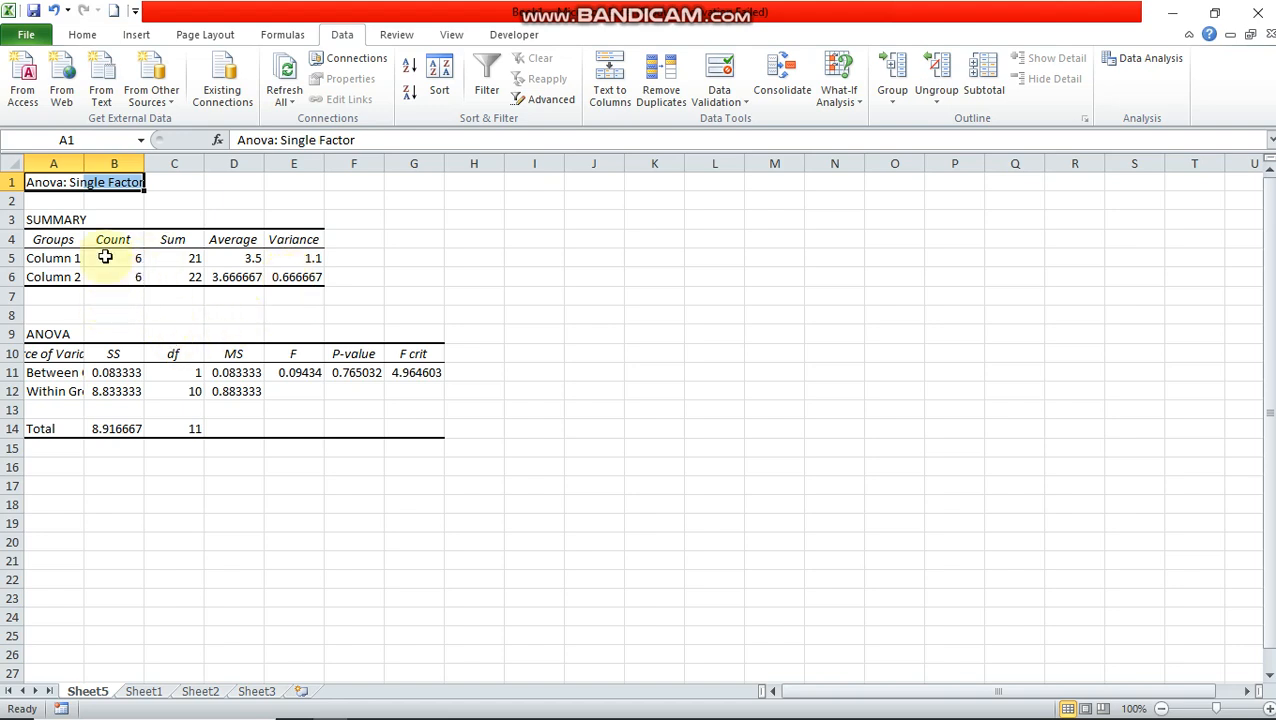
# - Widen column A on the results sheet to fit the source-of-variation labels, and check the between-groups degrees of freedom
pyautogui.moveTo(89, 163); pyautogui.dragTo(144, 163)
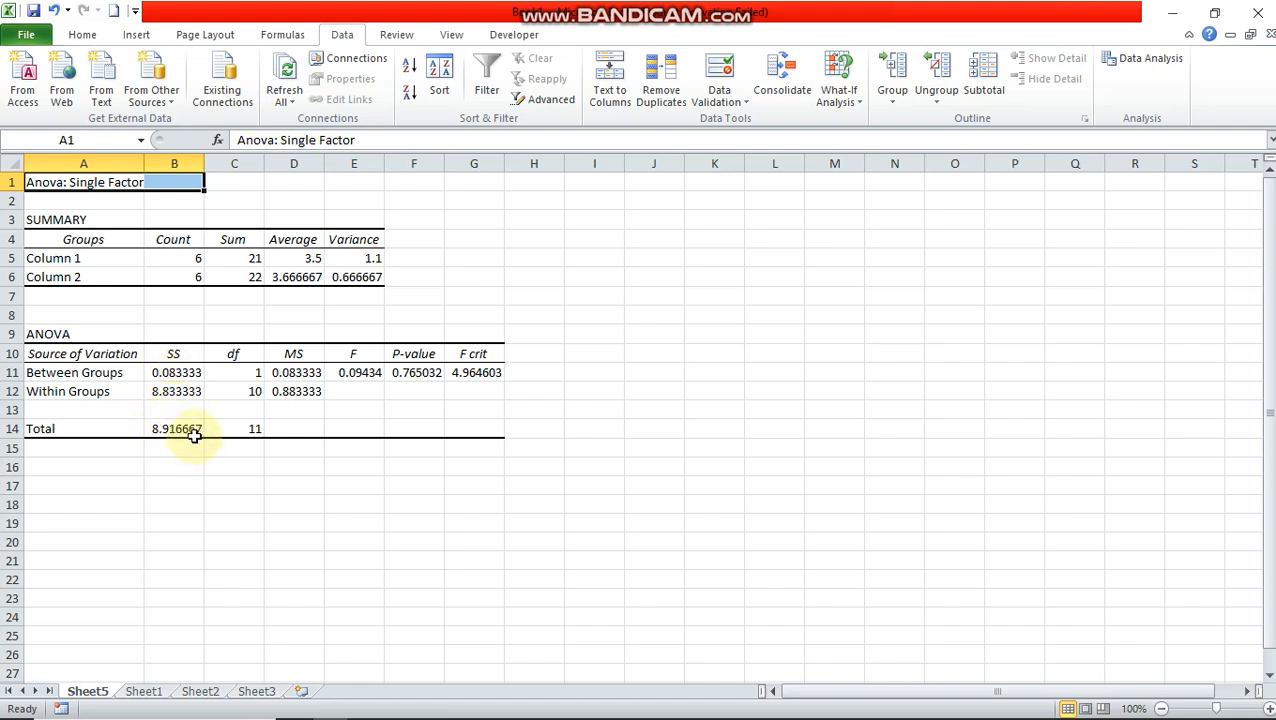
pyautogui.click(246, 372)
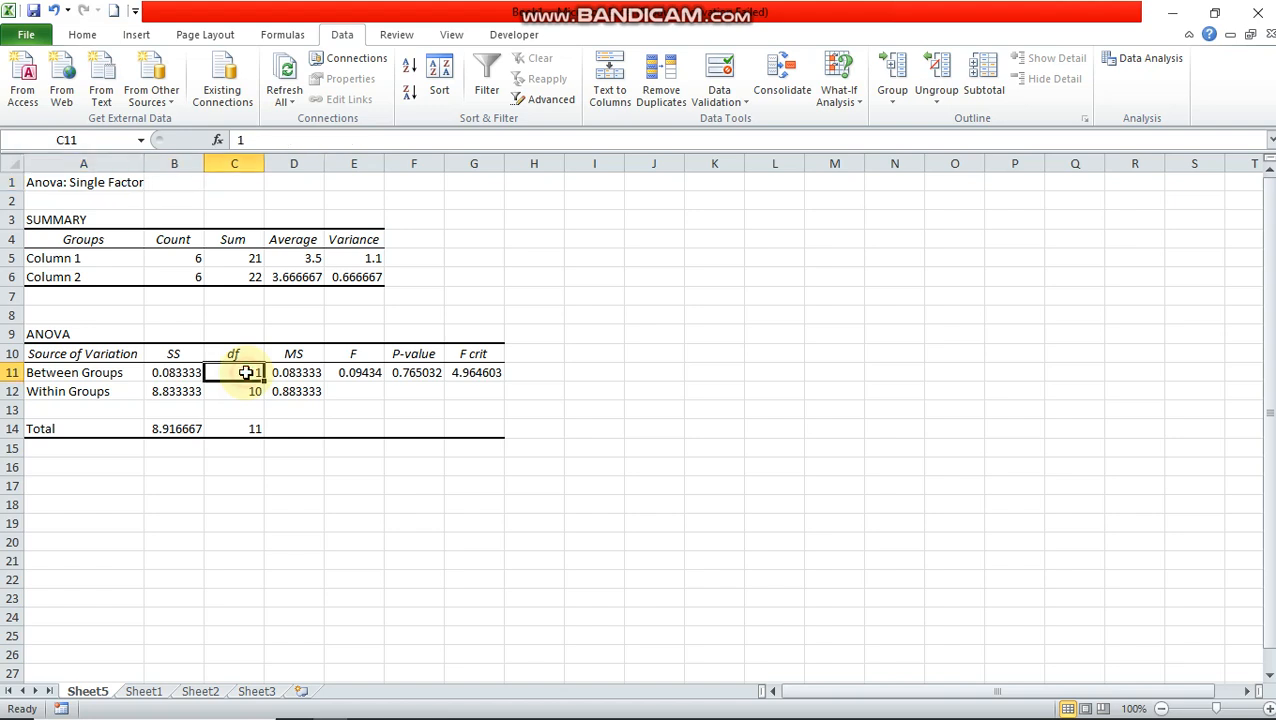
pyautogui.click(249, 332)
pyautogui.click(233, 373)
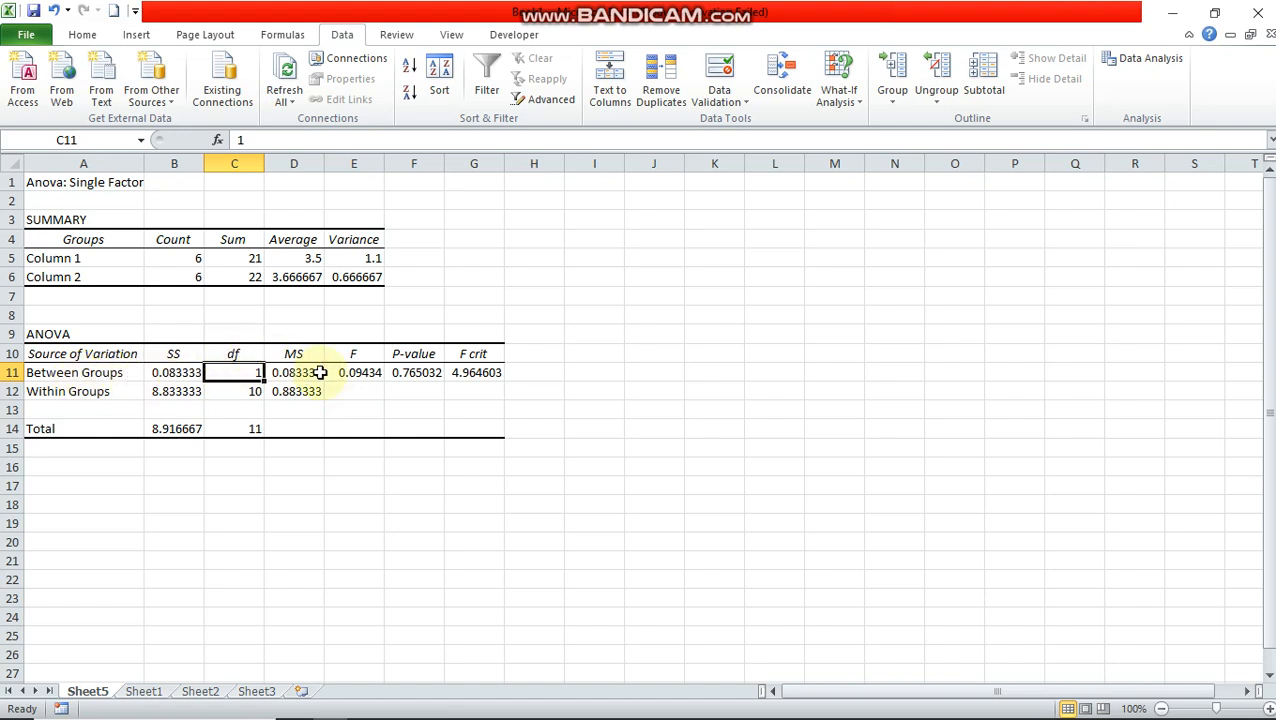
# - Examine the SS, df, MS, F, P-value and F crit figures in the ANOVA table, and recheck the source data on Sheet1
pyautogui.click(290, 372)
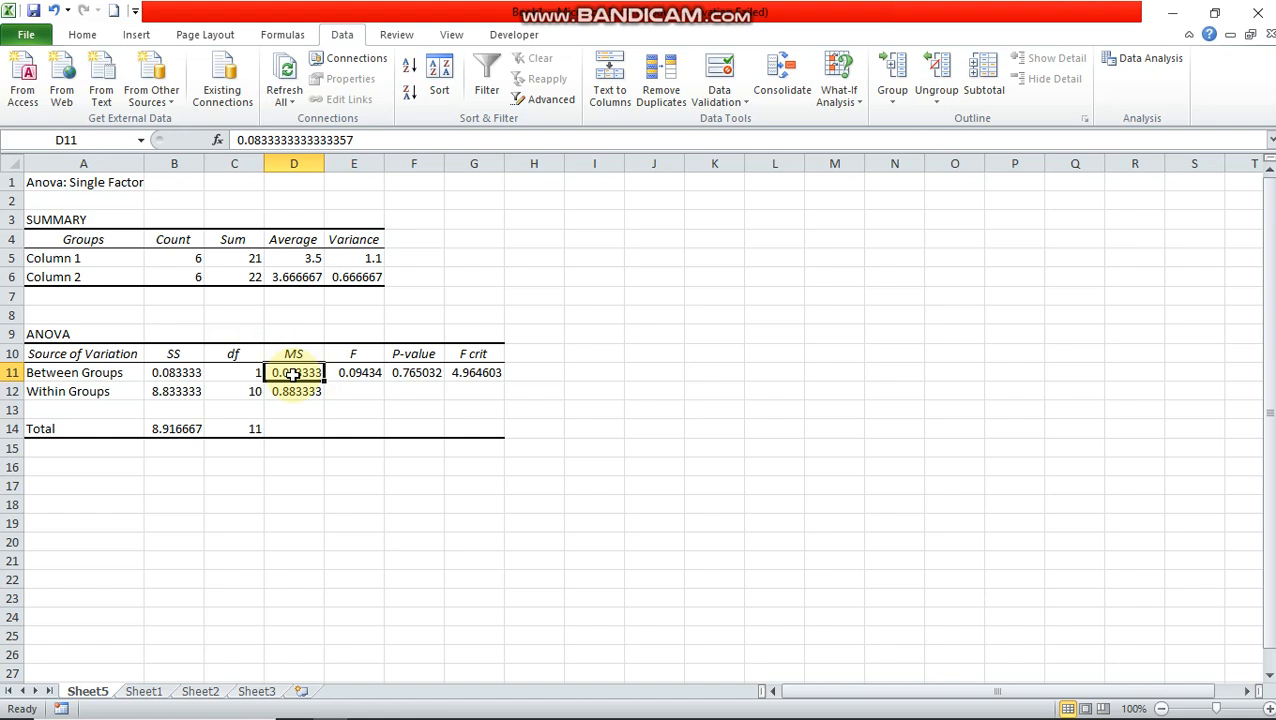
pyautogui.click(173, 372)
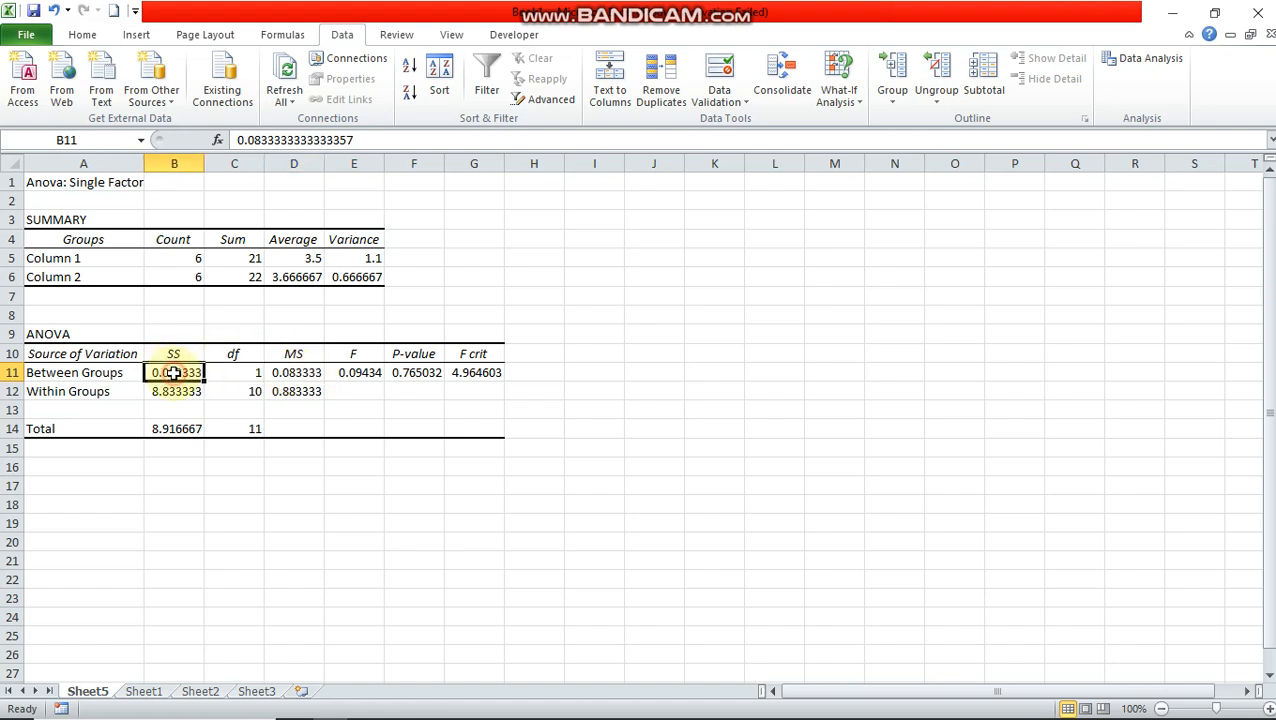
pyautogui.click(243, 372)
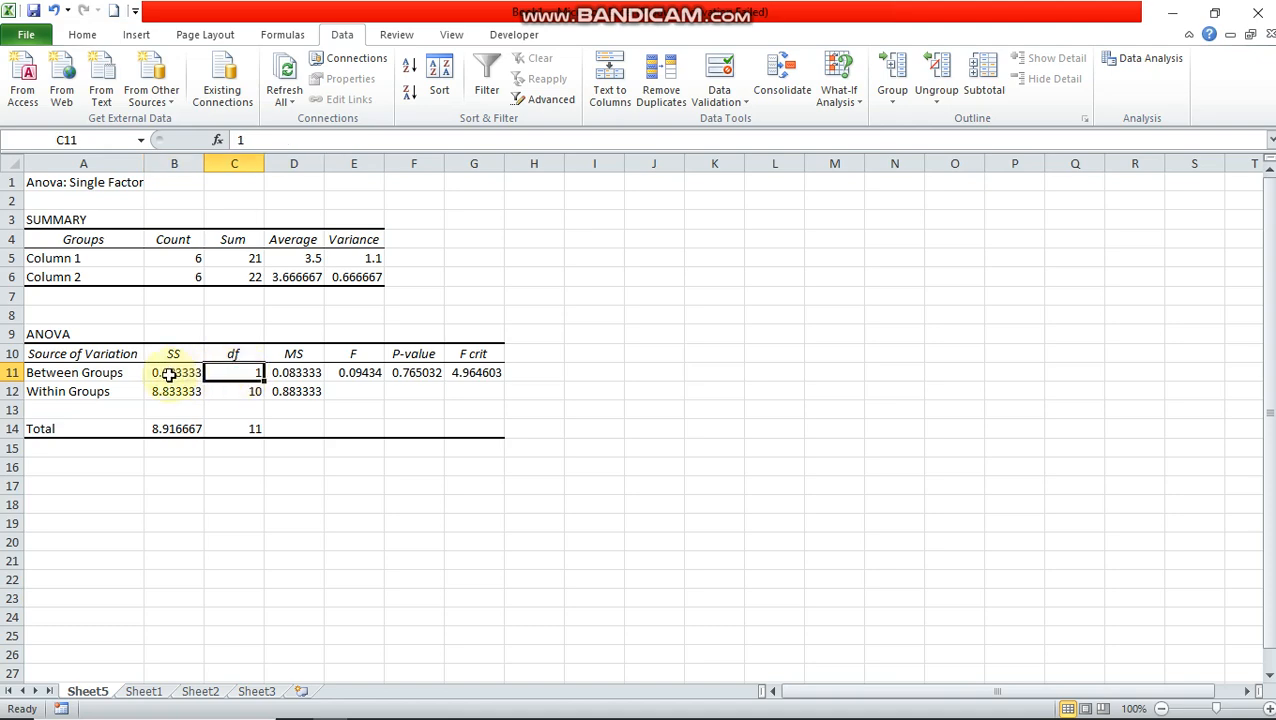
pyautogui.click(297, 377)
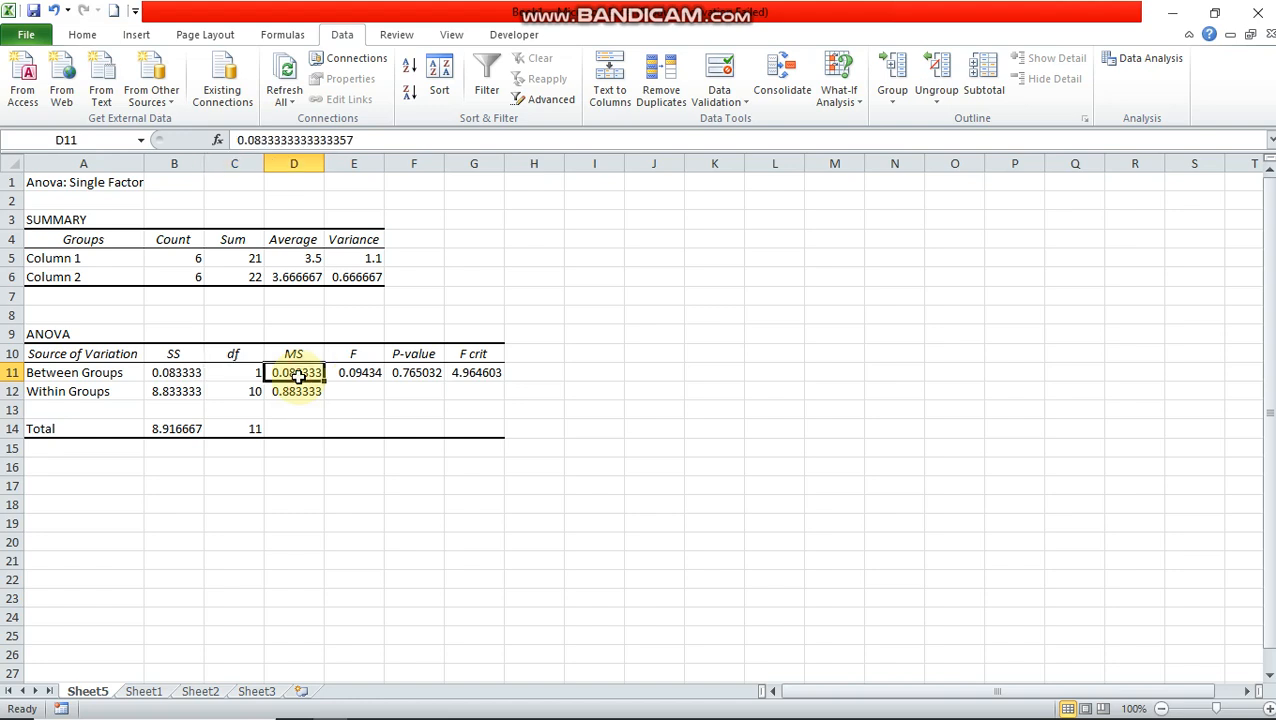
pyautogui.click(292, 395)
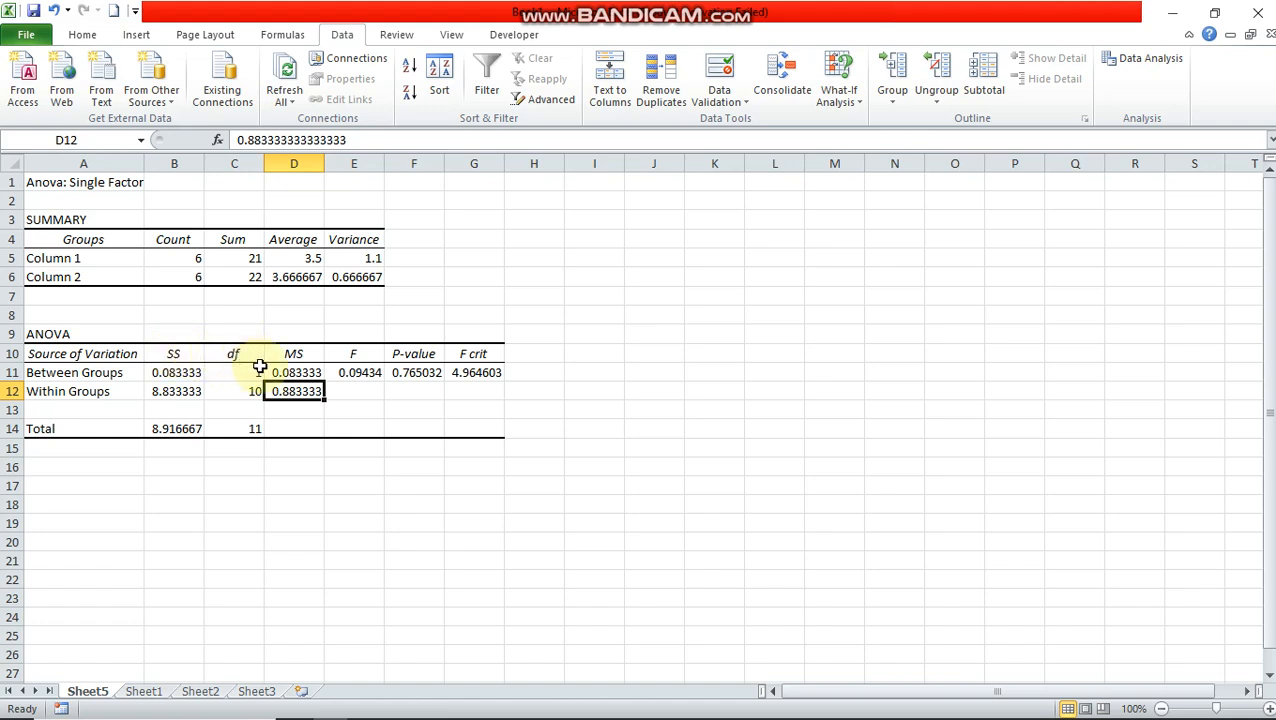
pyautogui.click(358, 372)
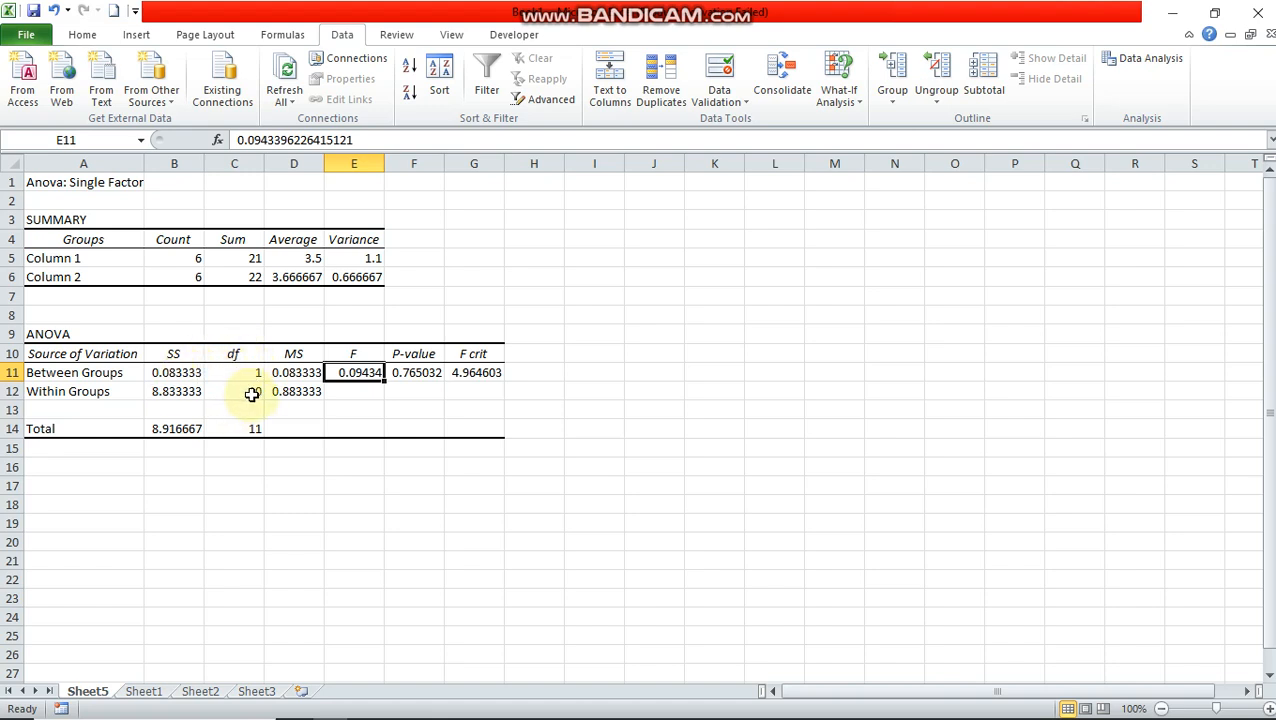
pyautogui.click(482, 372)
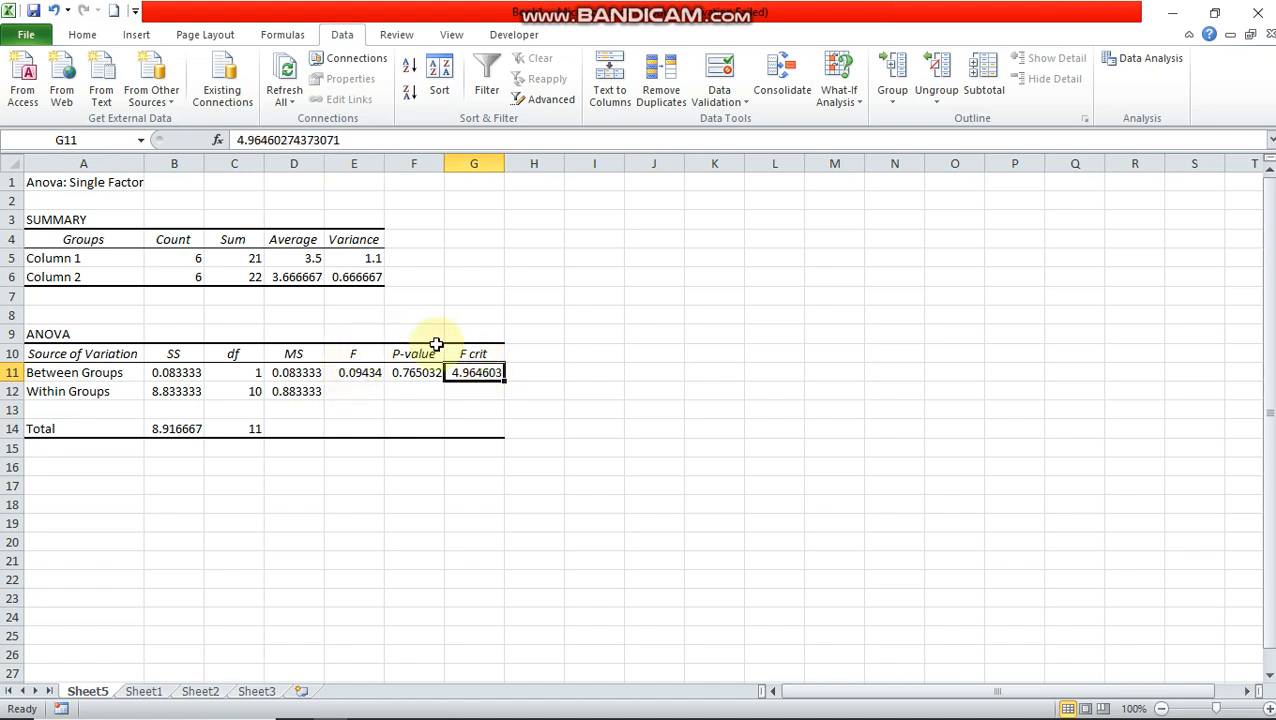
pyautogui.click(425, 395)
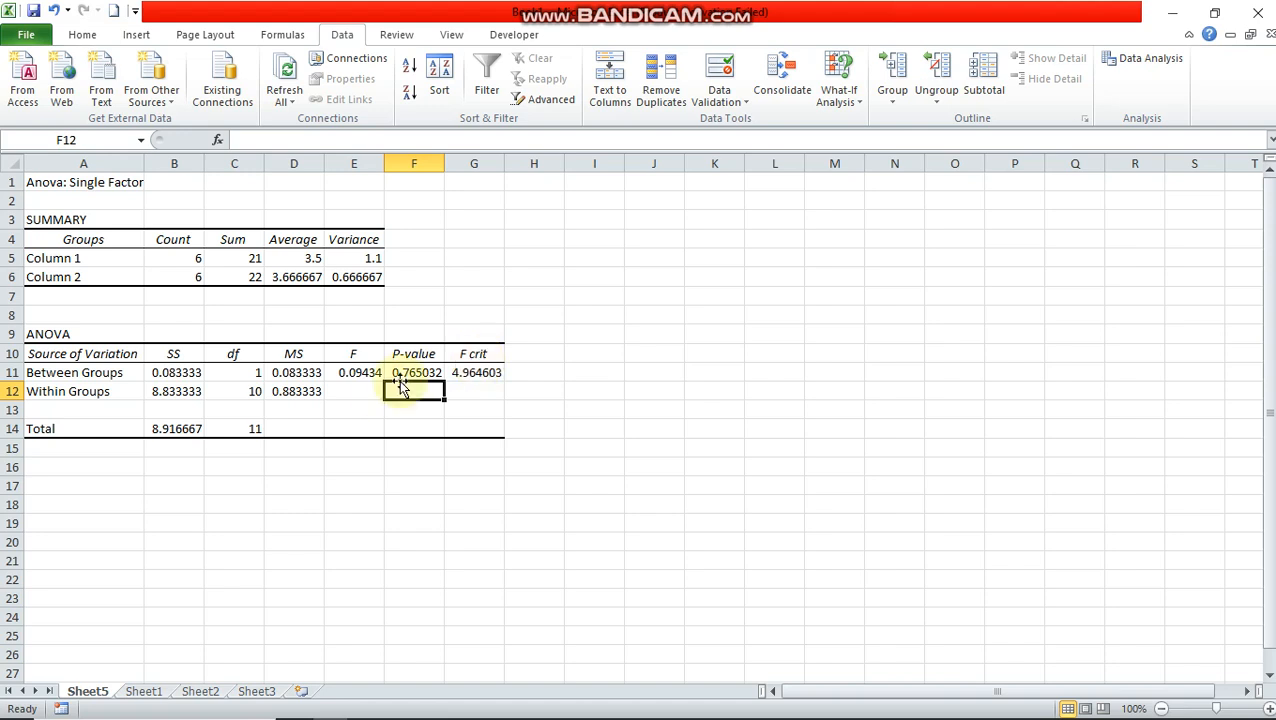
pyautogui.click(364, 408)
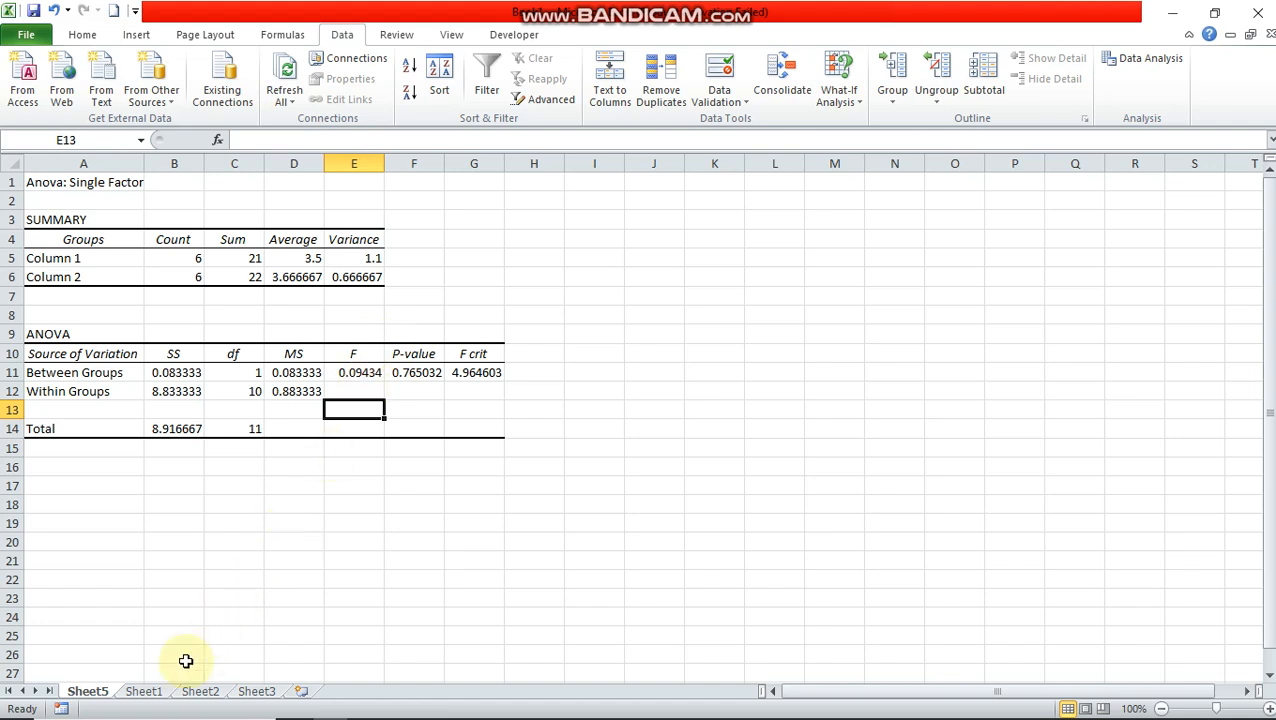
pyautogui.click(145, 690)
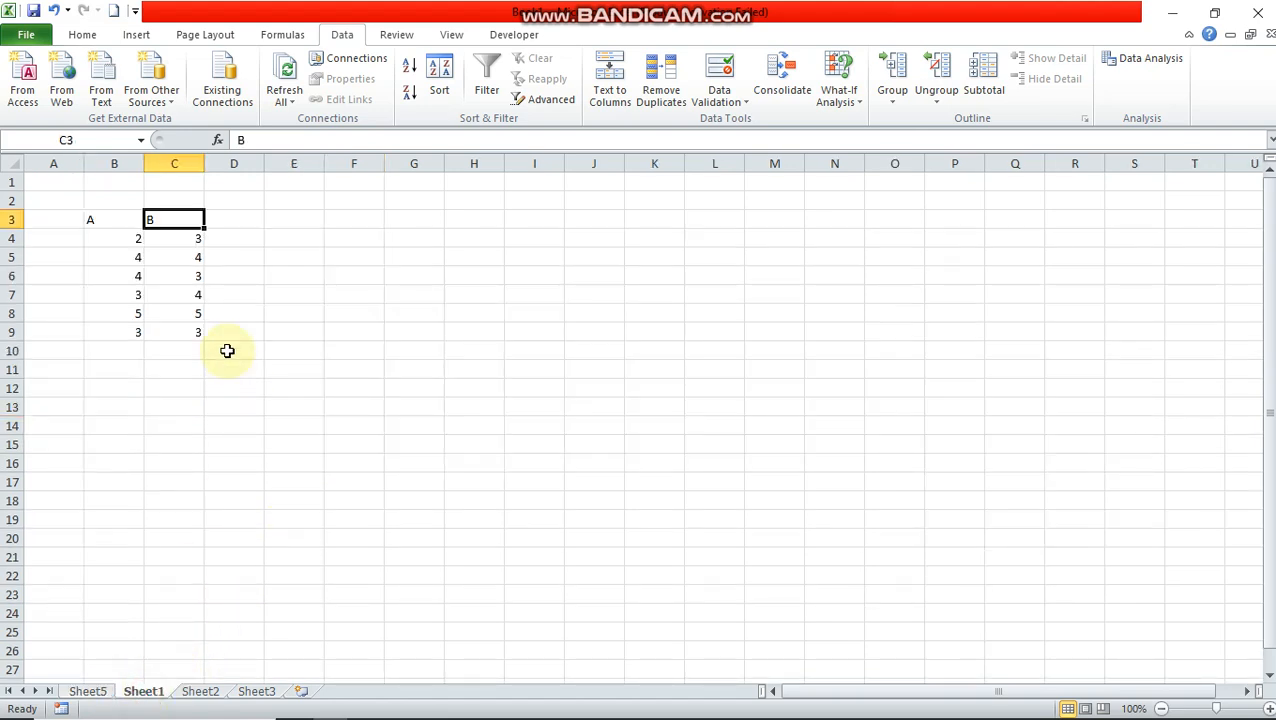
pyautogui.click(89, 691)
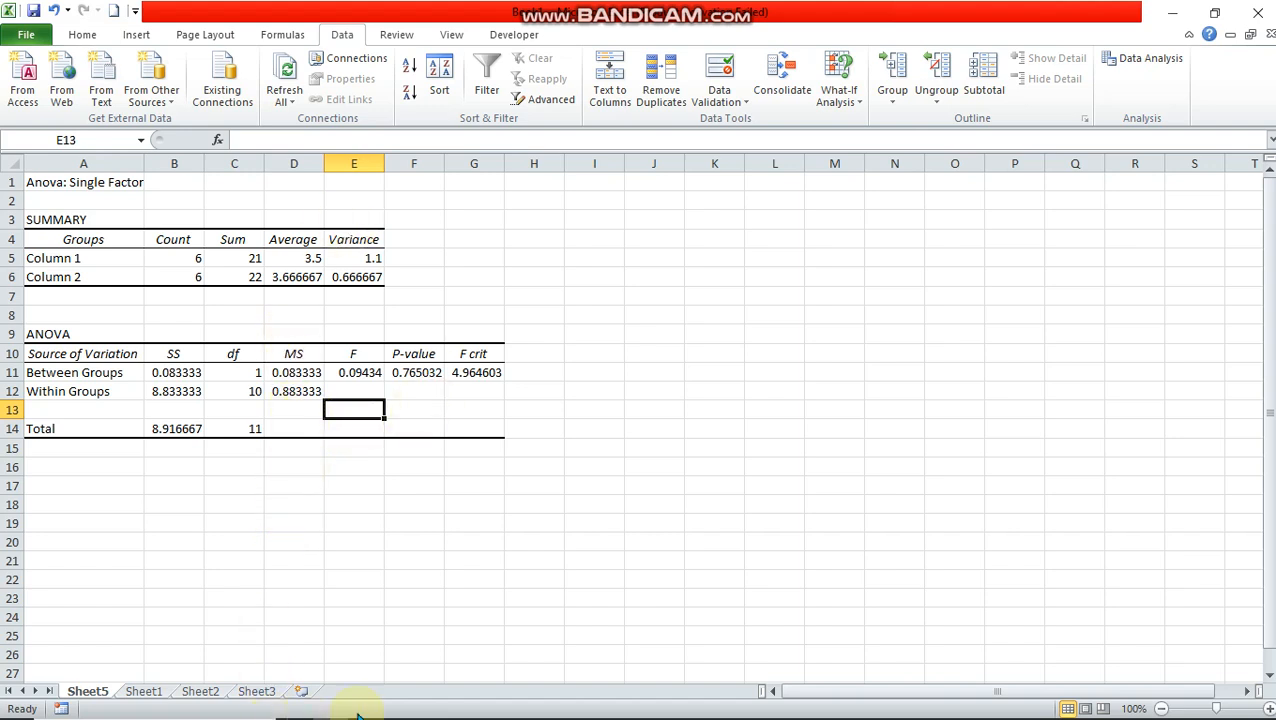
pyautogui.moveTo(364, 708)
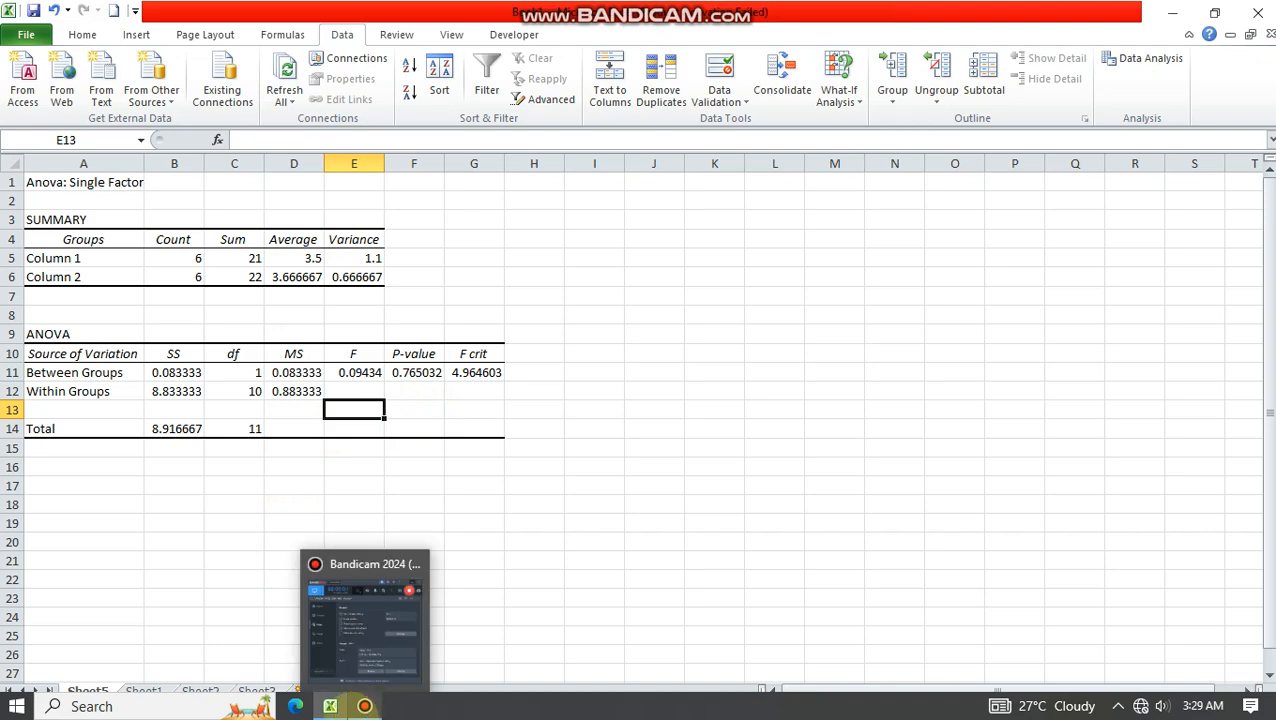